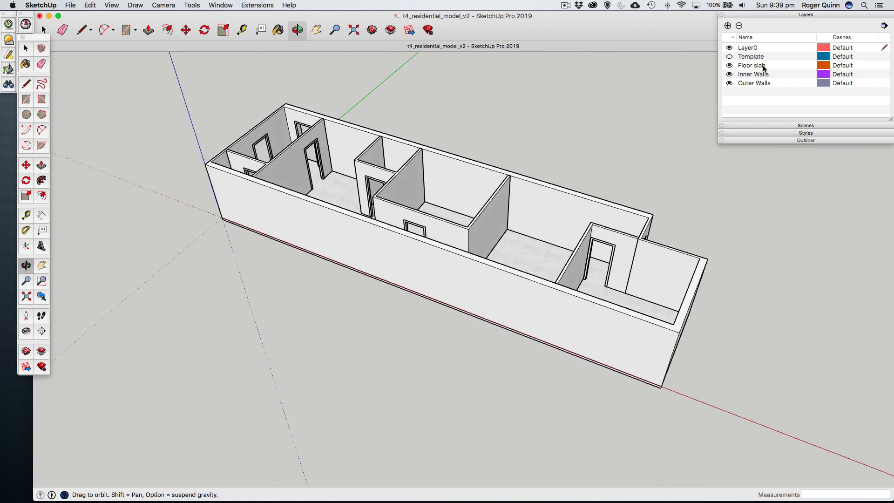
# - Hide the Outer Walls, Inner Walls and Floor slab layers, then show them again one by one to review the model's parts
pyautogui.click(730, 84)
pyautogui.click(729, 74)
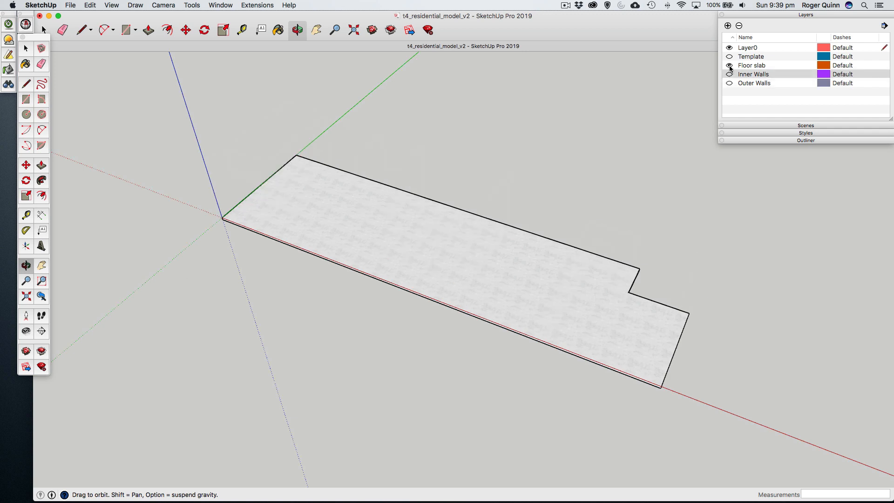
pyautogui.click(730, 65)
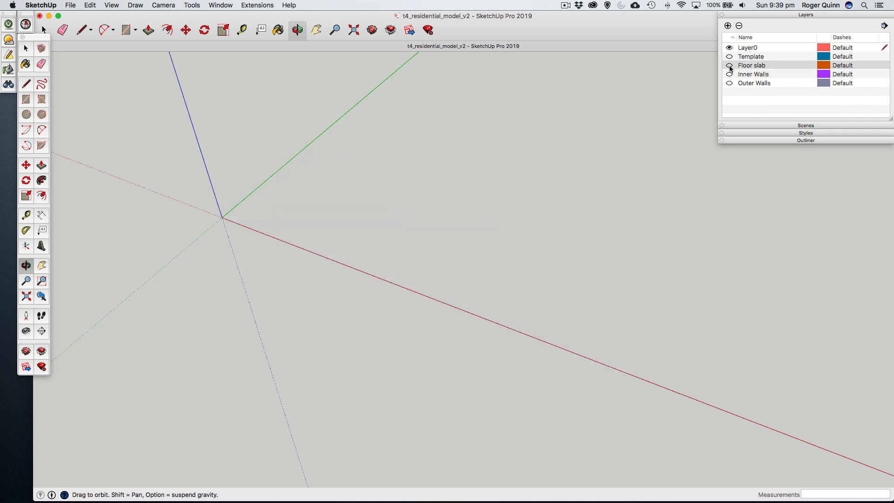
pyautogui.click(730, 65)
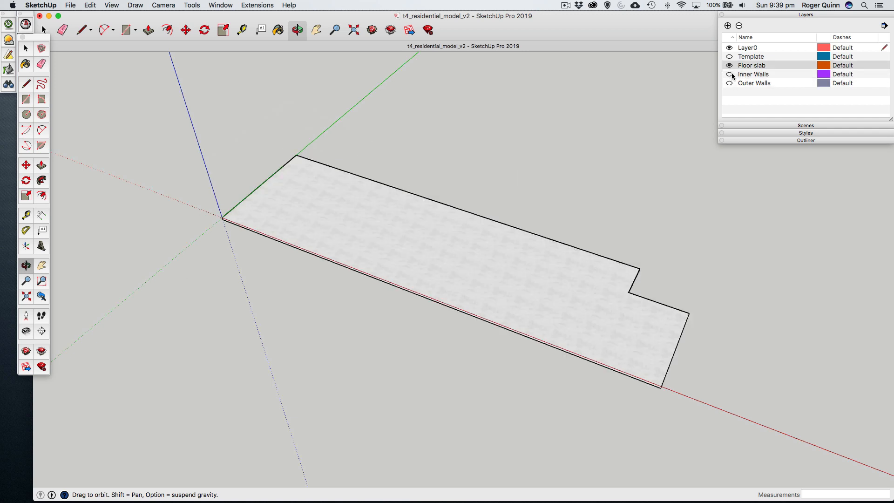
pyautogui.click(730, 75)
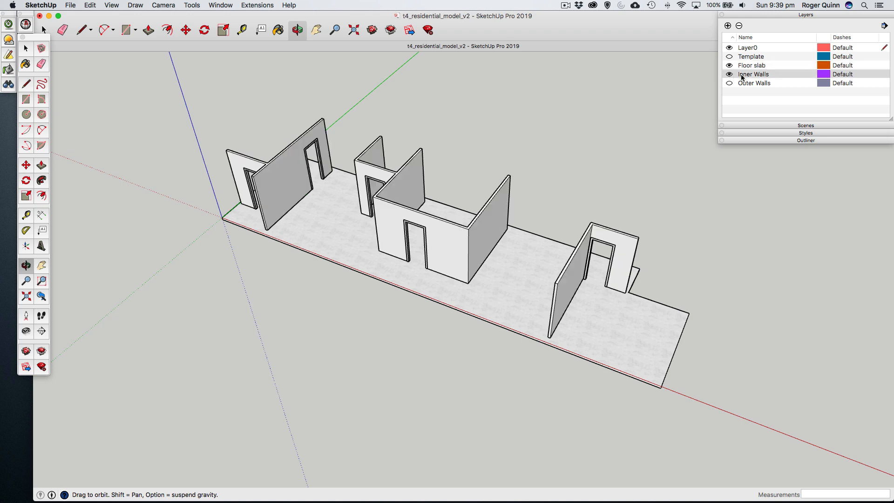
pyautogui.click(730, 83)
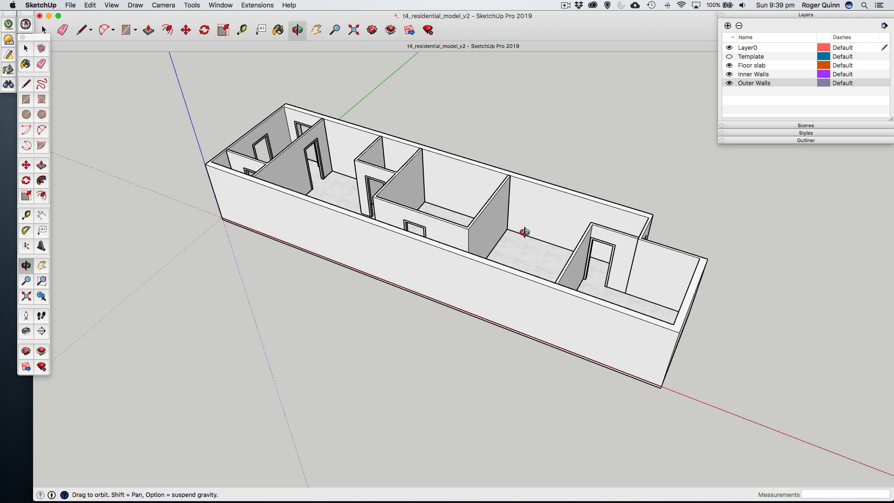
# - Place centre guides midway between the two inner walls, across the floor at half of 3660 mm and vertically up the rear outer wall
pyautogui.moveTo(524, 233); pyautogui.dragTo(513, 311)
pyautogui.scroll(5, 543, 280)
pyautogui.scroll(3, 544, 270)
pyautogui.press('h')
pyautogui.press('o')
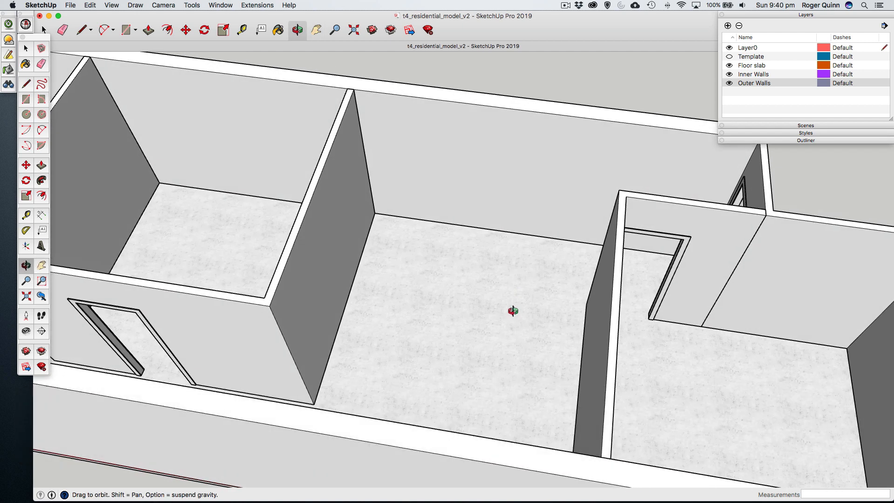
pyautogui.click(26, 215)
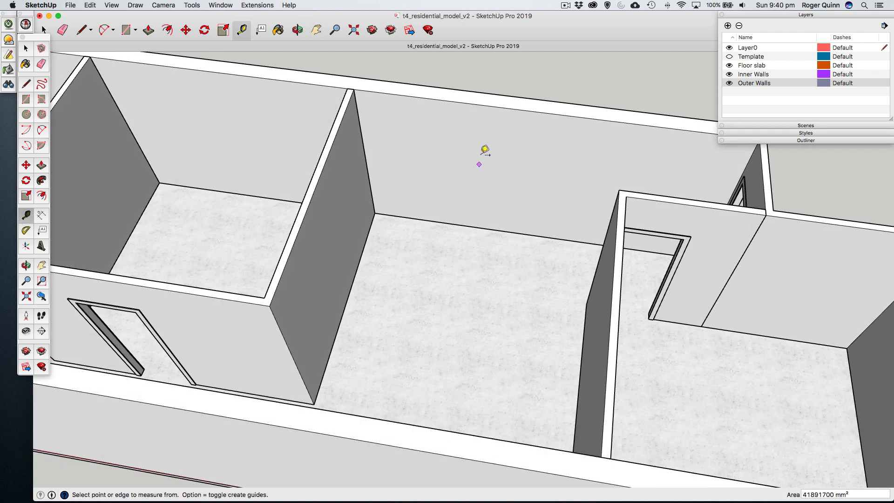
pyautogui.click(344, 307)
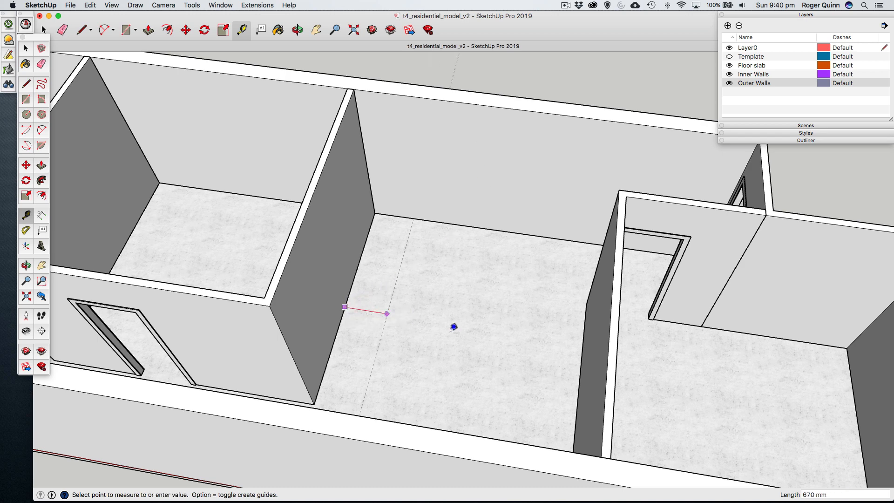
pyautogui.click(584, 351)
pyautogui.write('3660')
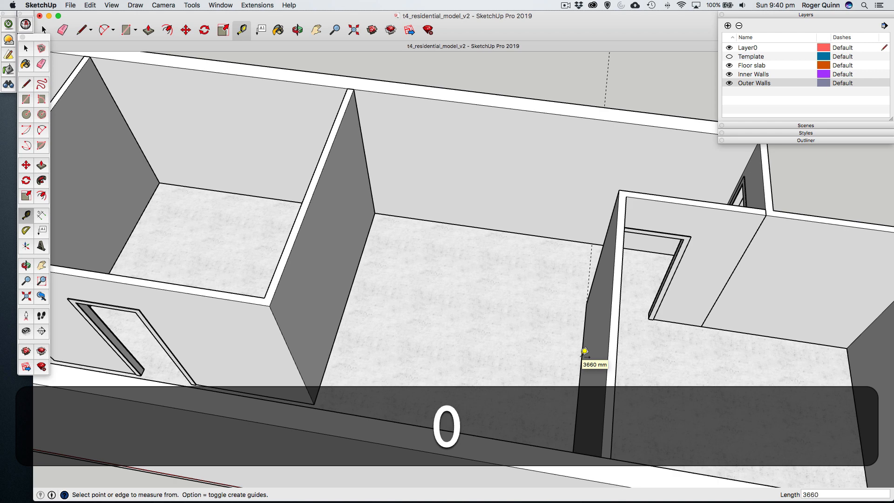
pyautogui.press('Return')
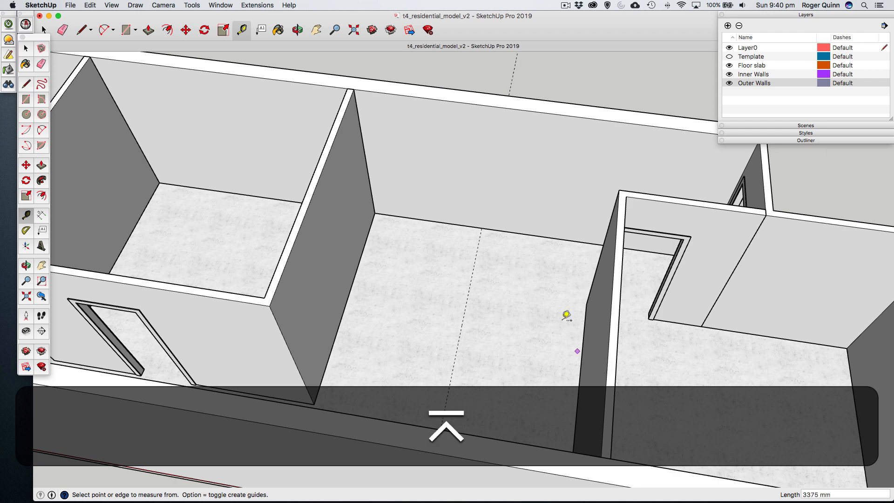
pyautogui.click(366, 154)
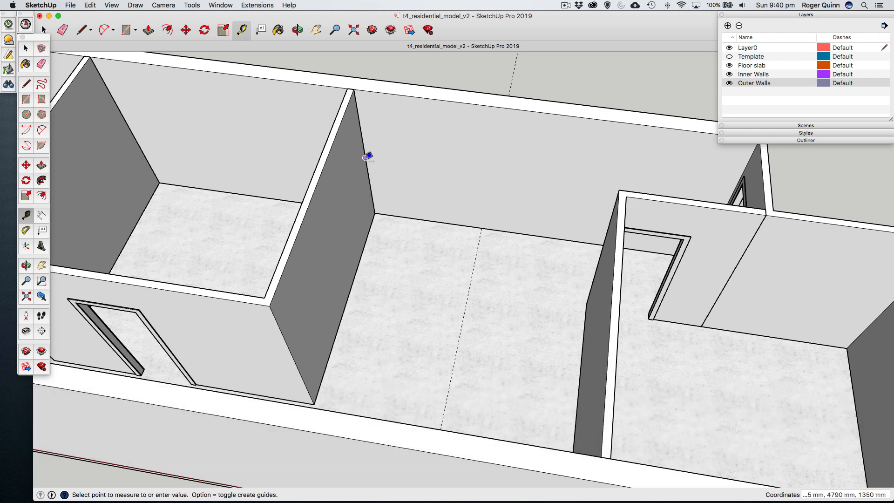
pyautogui.click(487, 219)
# - Place a horizontal guide on the rear outer wall 2040 mm above the floor edge
pyautogui.press('o')
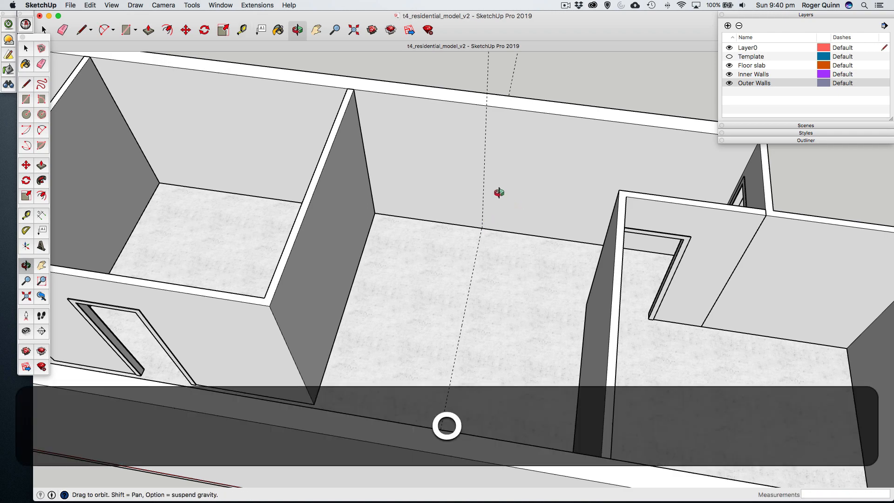
pyautogui.moveTo(497, 194); pyautogui.dragTo(494, 165)
pyautogui.scroll(5, 493, 172)
pyautogui.scroll(-3, 493, 172)
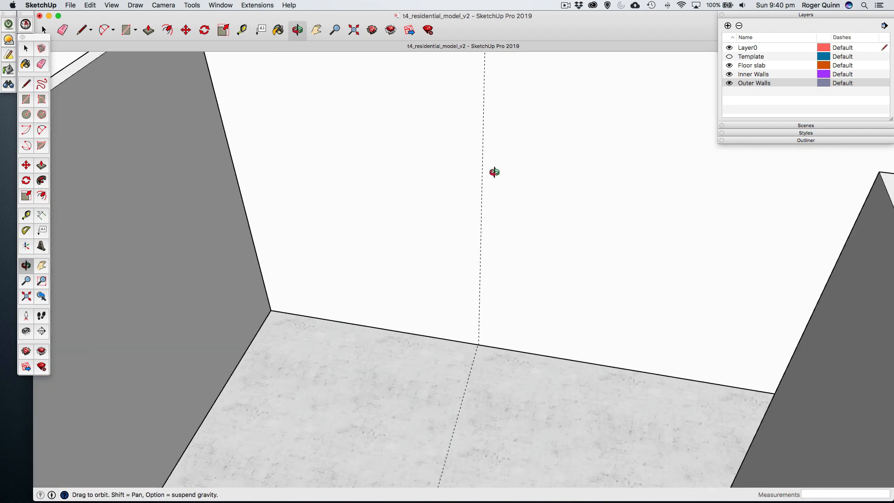
pyautogui.press('h')
pyautogui.moveTo(494, 172); pyautogui.dragTo(477, 212)
pyautogui.click(25, 216)
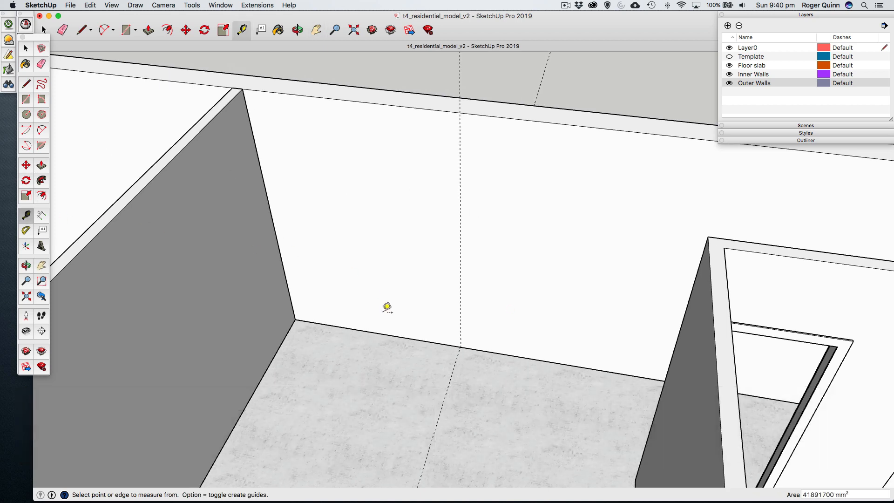
pyautogui.click(392, 335)
pyautogui.click(377, 180)
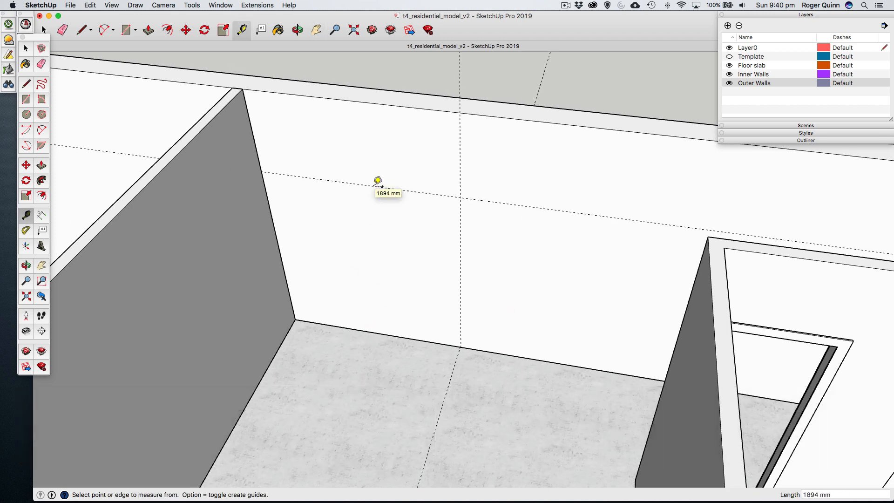
pyautogui.write('2040')
pyautogui.press('Return')
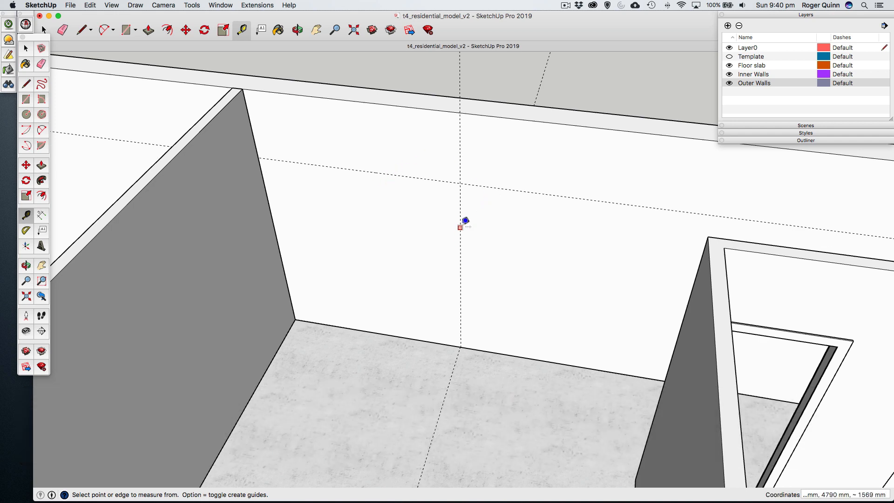
# - Place two vertical guides on the rear wall, 600 mm to each side of the vertical centre guide
pyautogui.click(462, 228)
pyautogui.click(408, 216)
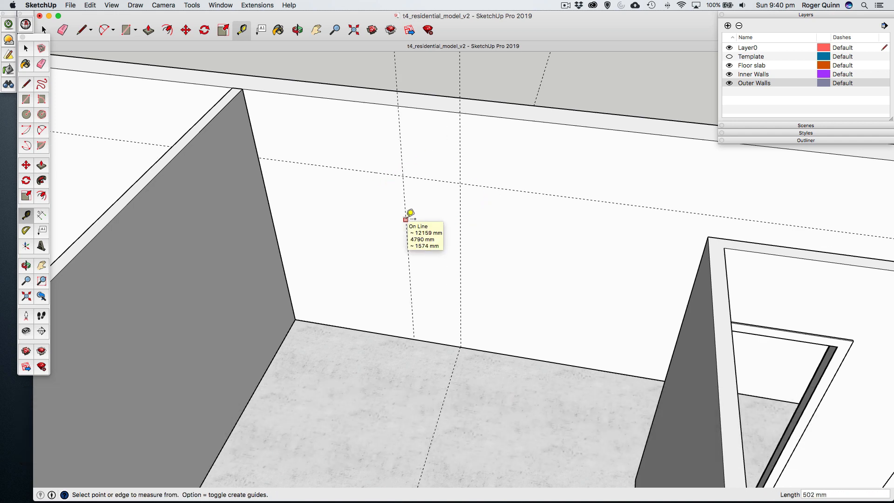
pyautogui.write('600')
pyautogui.press('Return')
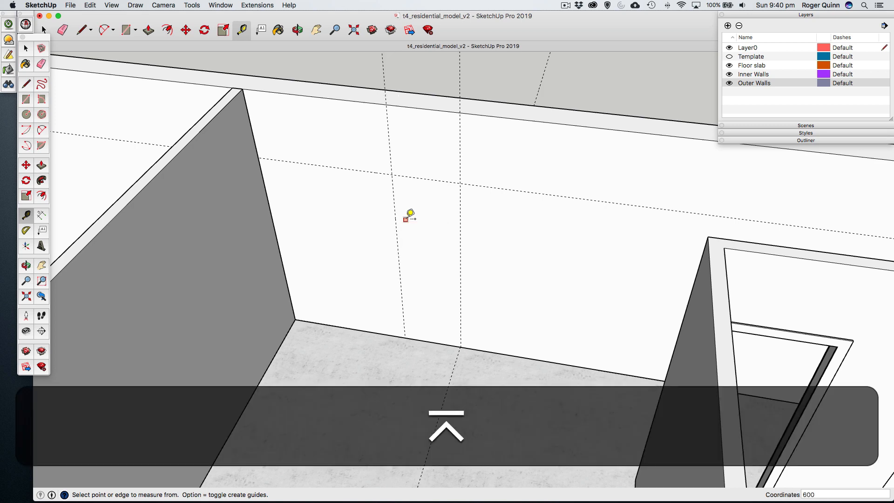
pyautogui.click(460, 216)
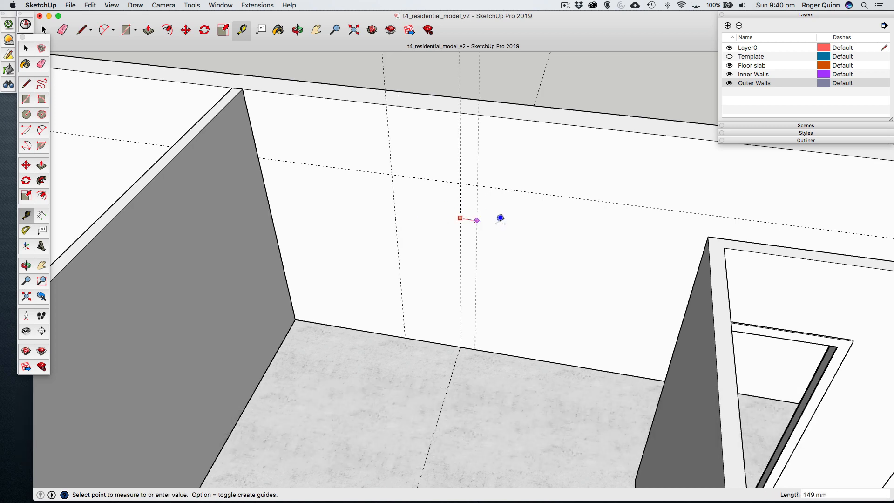
pyautogui.click(524, 222)
pyautogui.write('600')
pyautogui.press('Return')
# - Place a second horizontal guide on the rear wall 800 mm below the existing horizontal guide
pyautogui.scroll(2, 525, 223)
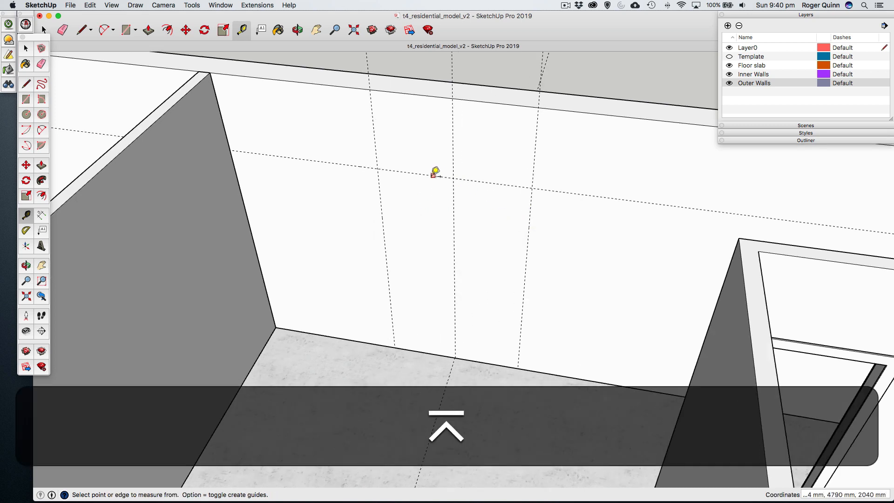
pyautogui.click(414, 173)
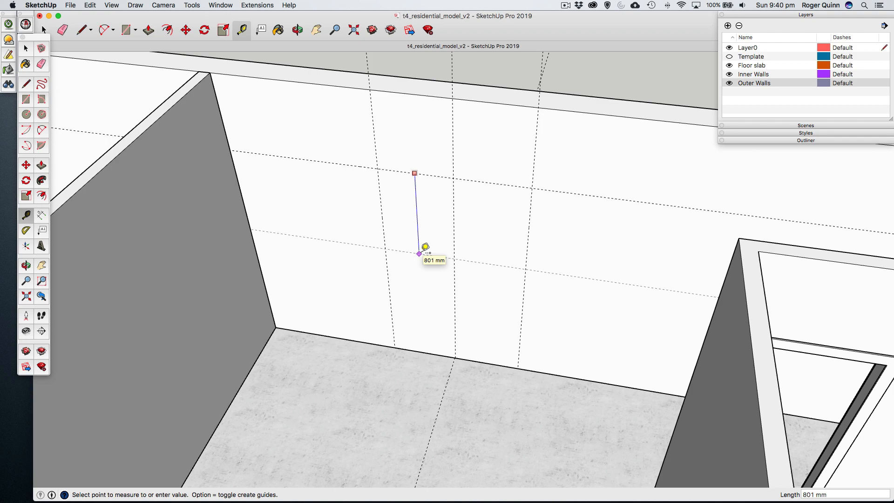
pyautogui.click(420, 253)
pyautogui.write('800')
pyautogui.press('Return')
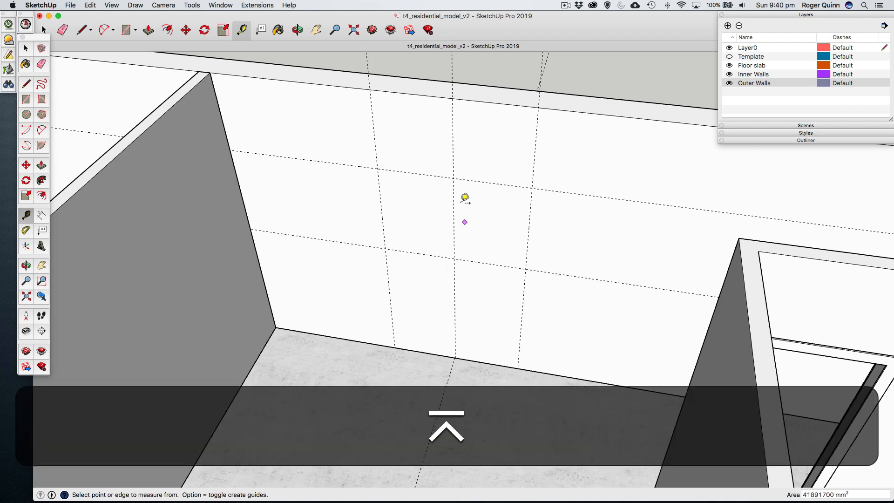
# - Open the outer walls object for editing and select the inner face of the rear wall
pyautogui.click(25, 48)
pyautogui.scroll(-2, 483, 216)
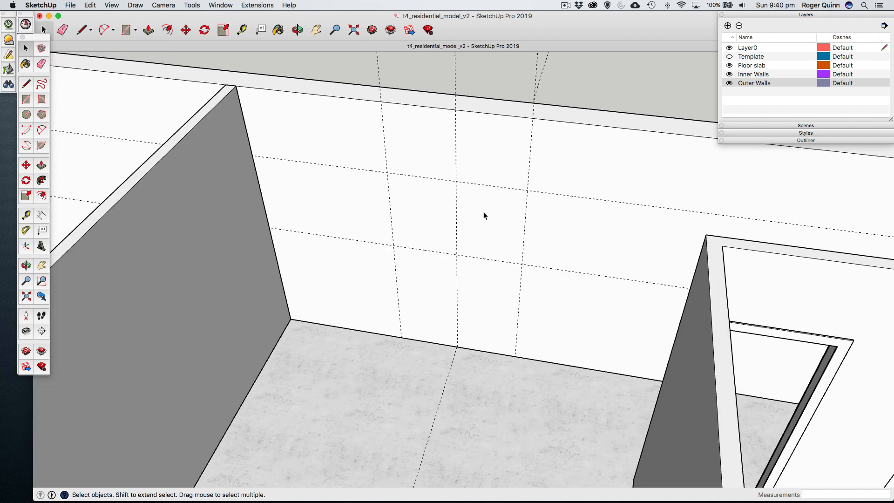
pyautogui.scroll(-2, 483, 211)
pyautogui.press('o')
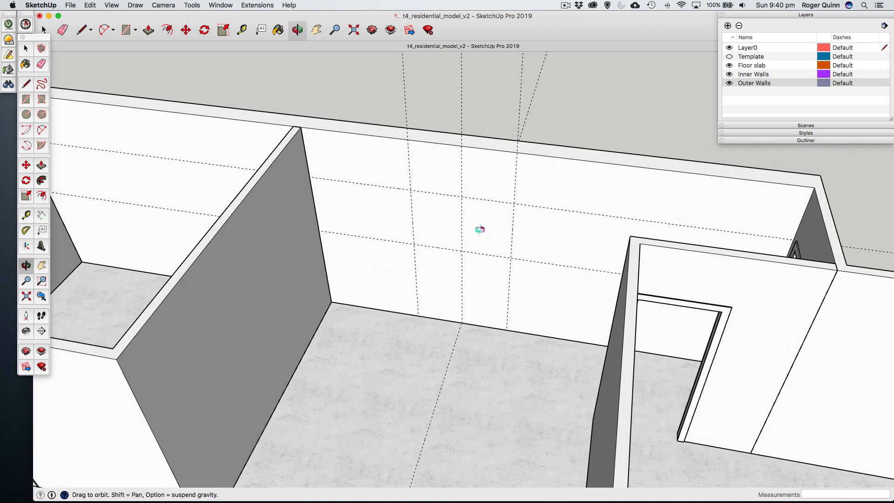
pyautogui.moveTo(481, 229); pyautogui.dragTo(477, 204)
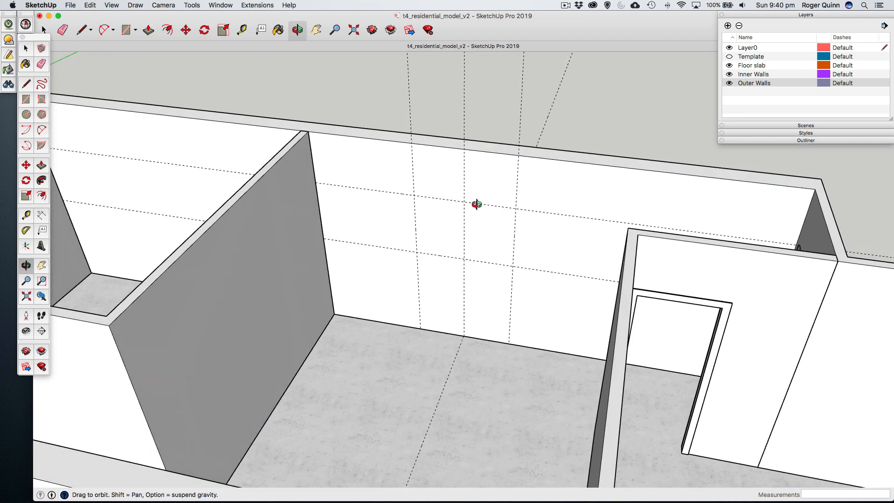
pyautogui.click(27, 49)
pyautogui.click(389, 171)
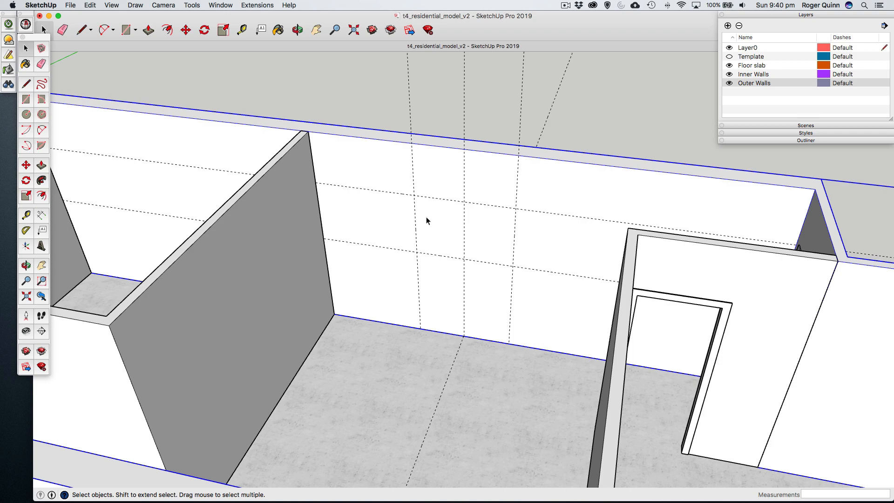
pyautogui.doubleClick(381, 171)
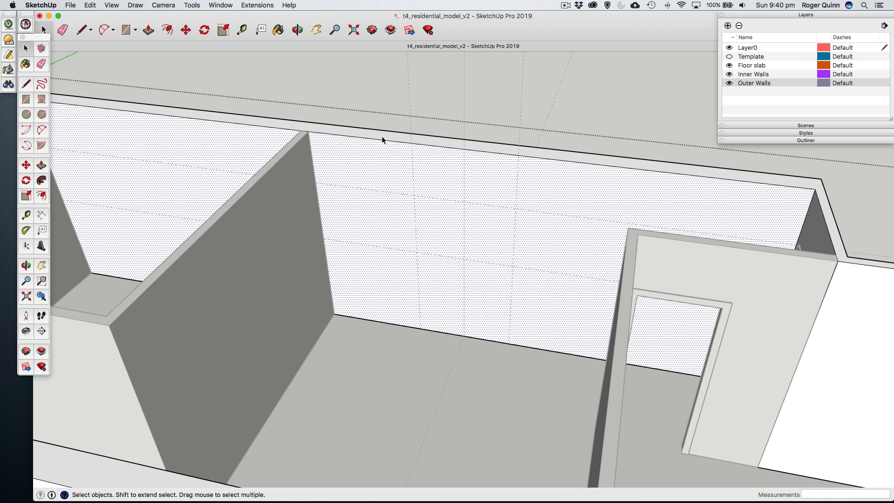
pyautogui.click(376, 174)
pyautogui.scroll(3, 464, 227)
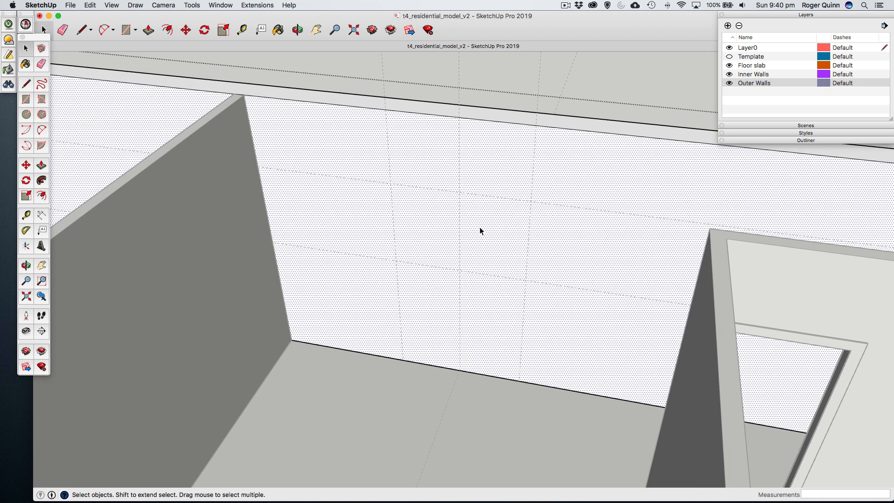
# - Draw a 1200 by 800 mm rectangle on the rear wall's inner face, starting at the upper-left intersection of the guides
pyautogui.click(26, 99)
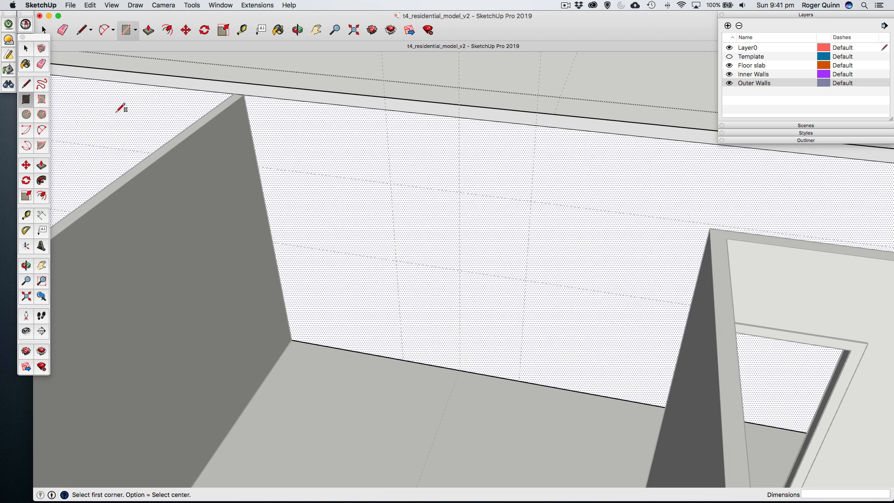
pyautogui.click(391, 184)
pyautogui.write('1200,800')
pyautogui.press('Return')
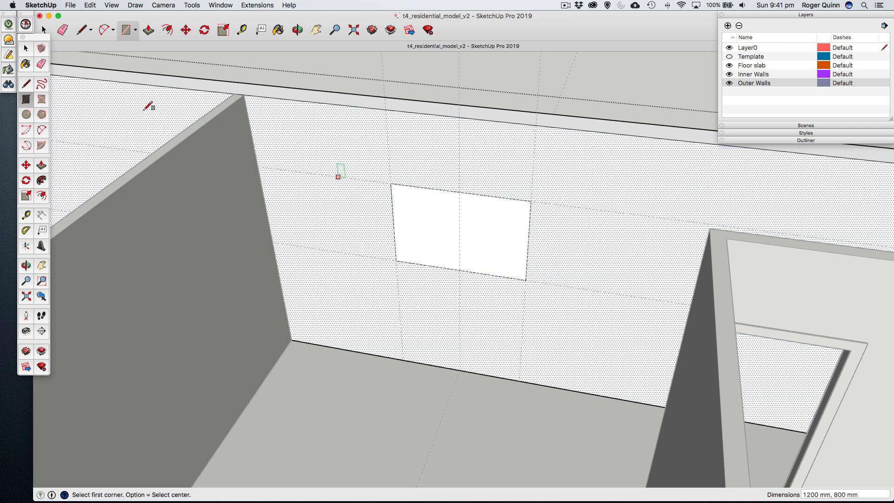
# - Push the window rectangle 240 mm through the full thickness of the rear wall to cut the opening
pyautogui.click(27, 48)
pyautogui.click(418, 222)
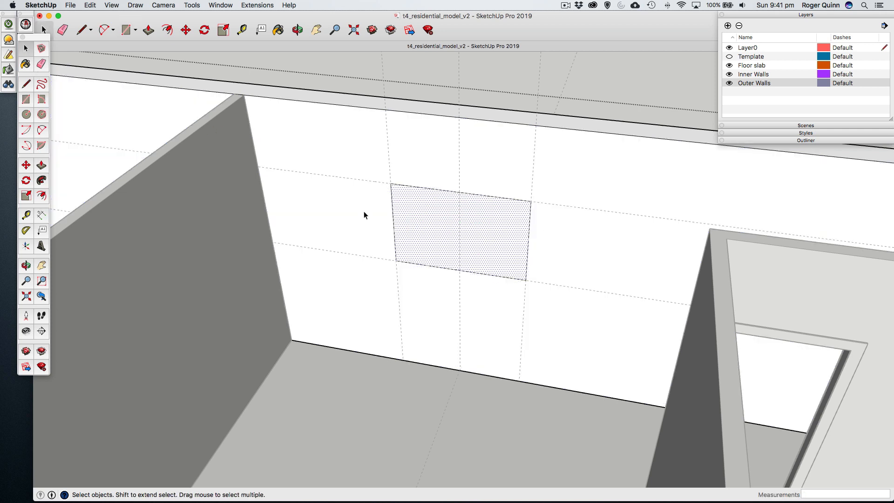
pyautogui.click(42, 166)
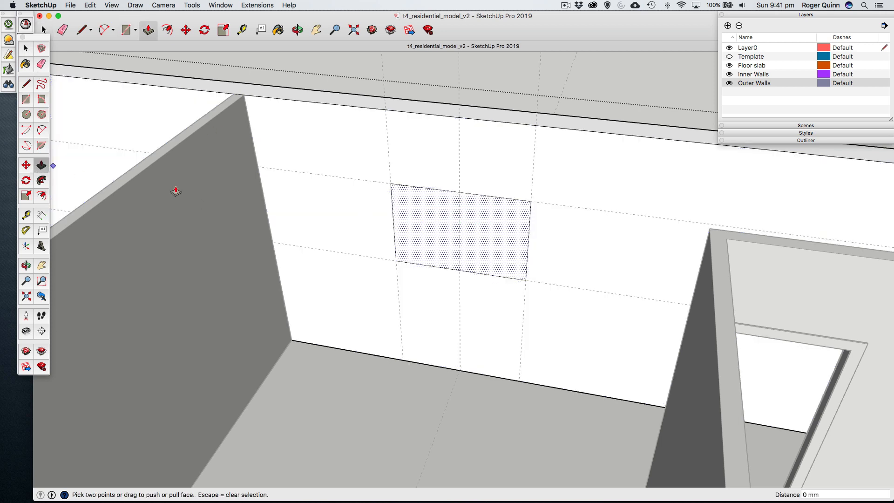
pyautogui.click(417, 244)
pyautogui.scroll(3, 426, 232)
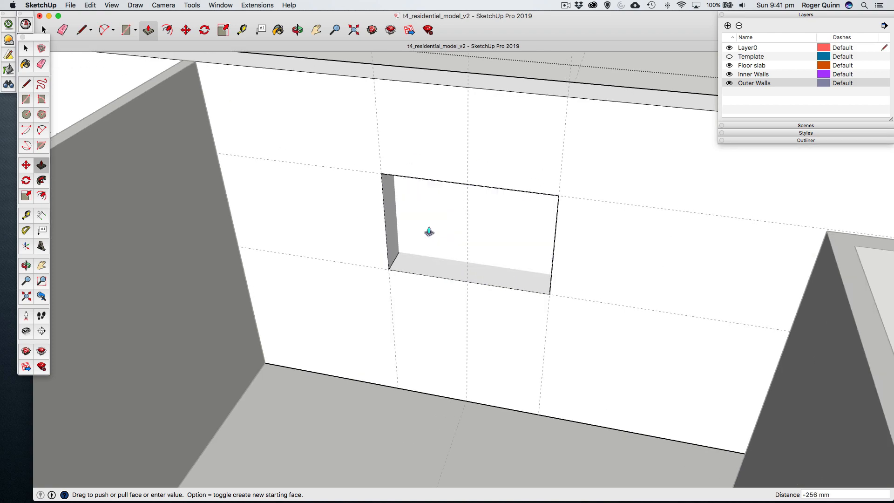
pyautogui.click(396, 69)
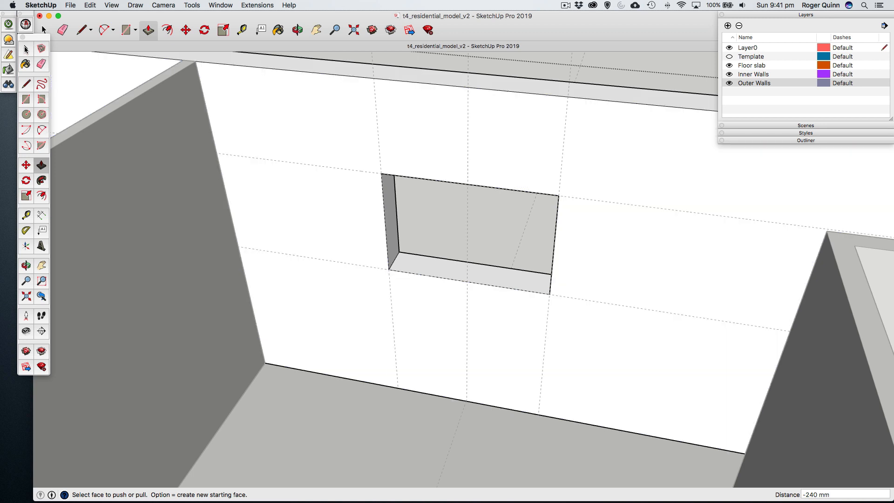
pyautogui.press('space')
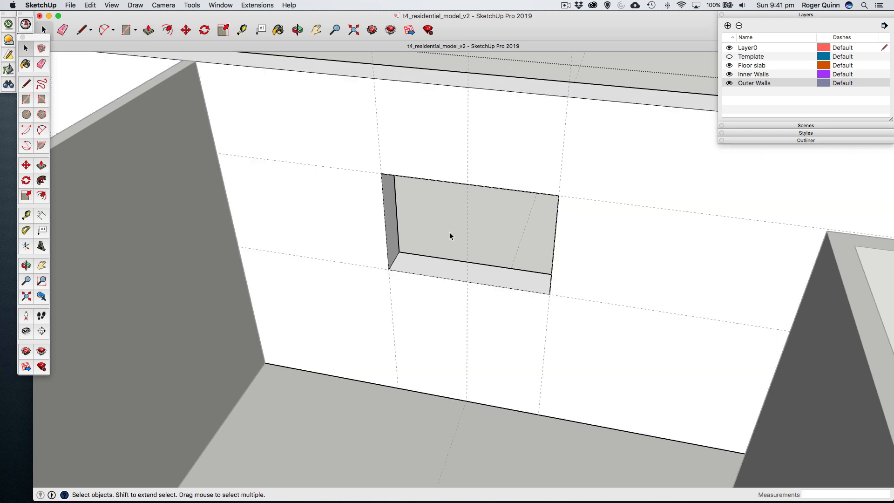
# - Close the outer walls object for editing and select it as a whole
pyautogui.press('o')
pyautogui.moveTo(449, 232); pyautogui.dragTo(461, 196)
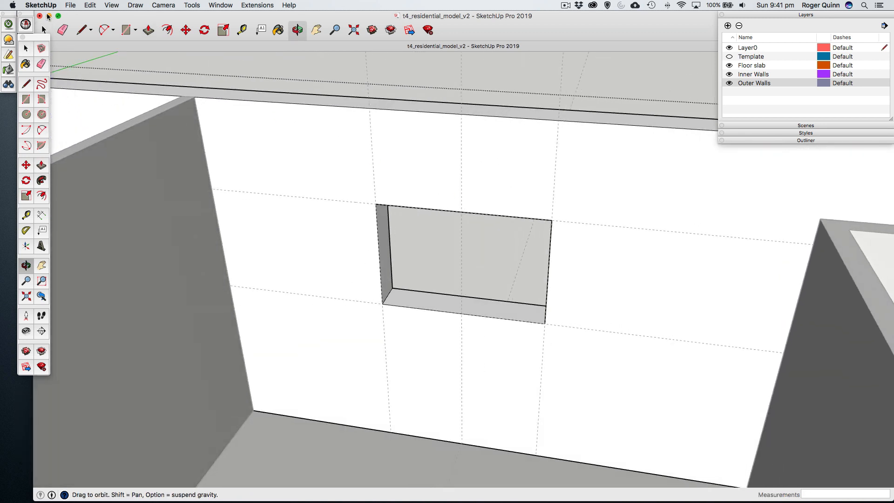
pyautogui.click(26, 49)
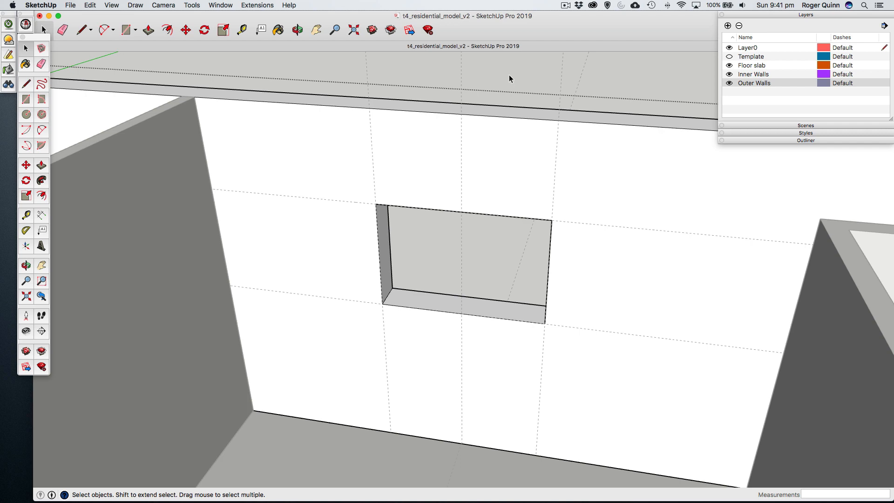
pyautogui.click(510, 75)
pyautogui.click(504, 142)
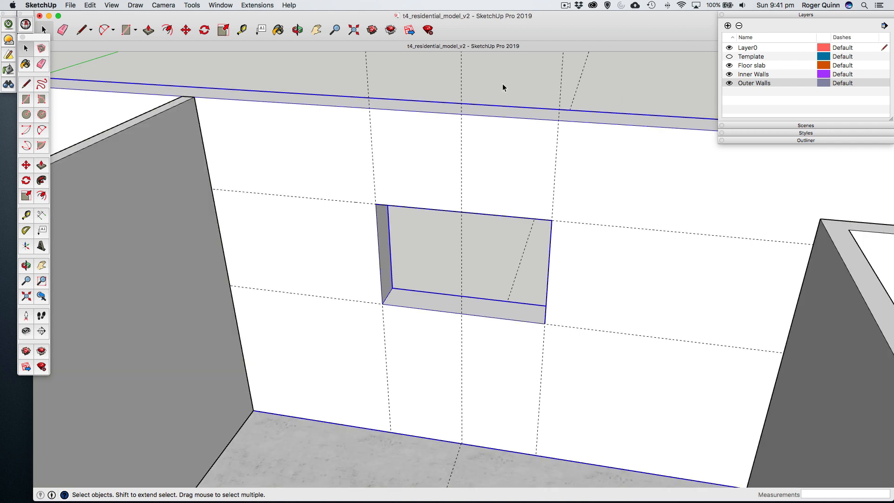
# - Draw a 1200 by 800 mm rectangle across the window opening, from its upper-left to its lower-right corner
pyautogui.click(26, 99)
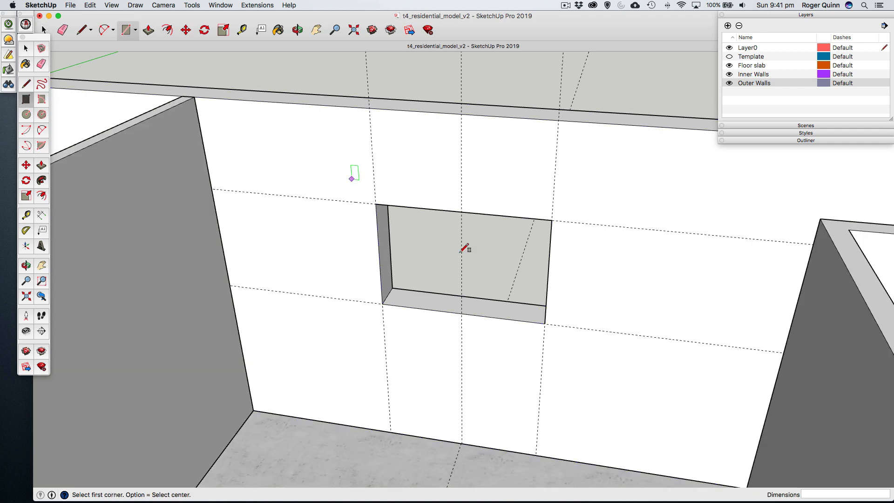
pyautogui.click(375, 204)
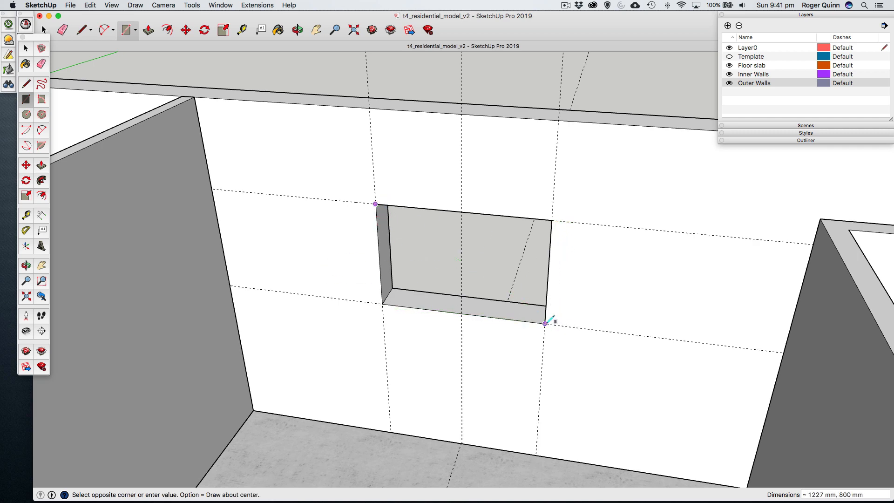
pyautogui.click(545, 324)
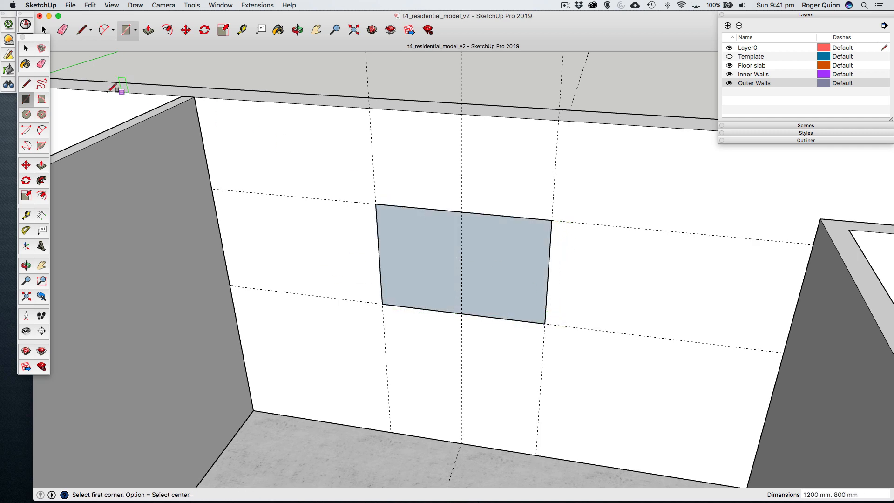
# - Offset the edges of the window rectangle 60 mm inward to outline the frame
pyautogui.click(26, 48)
pyautogui.click(41, 195)
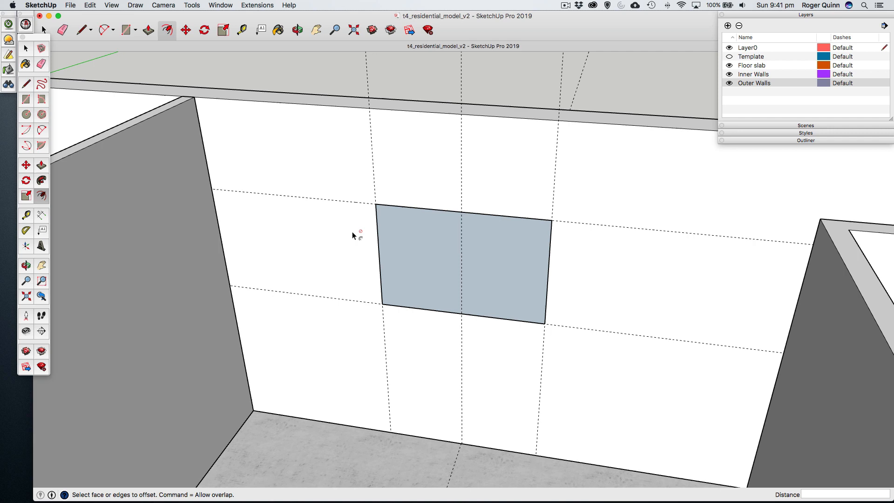
pyautogui.click(387, 209)
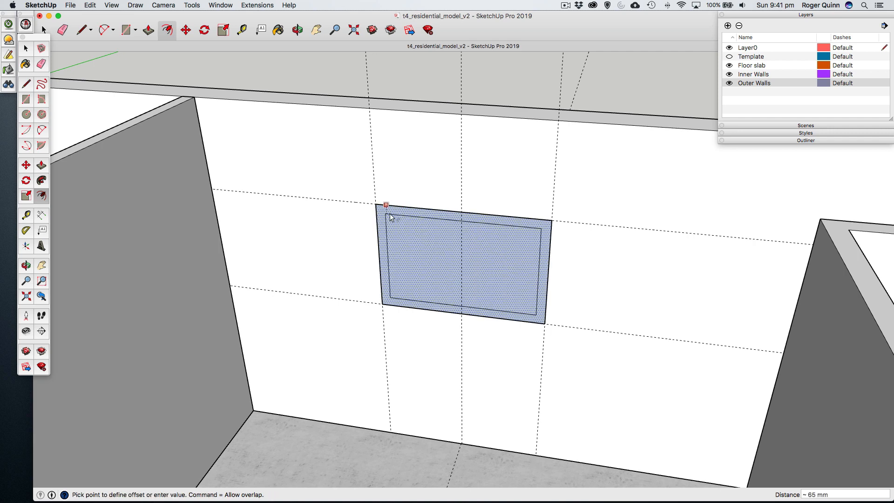
pyautogui.click(390, 214)
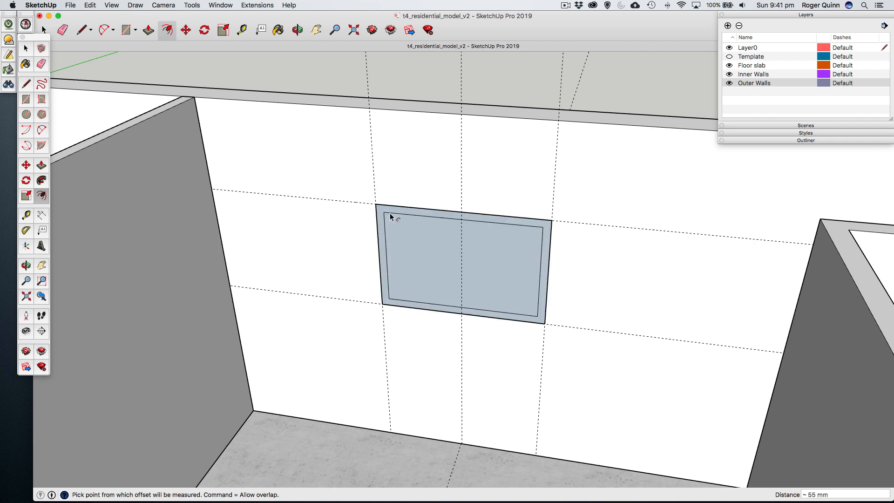
pyautogui.write('0')
pyautogui.press('Return')
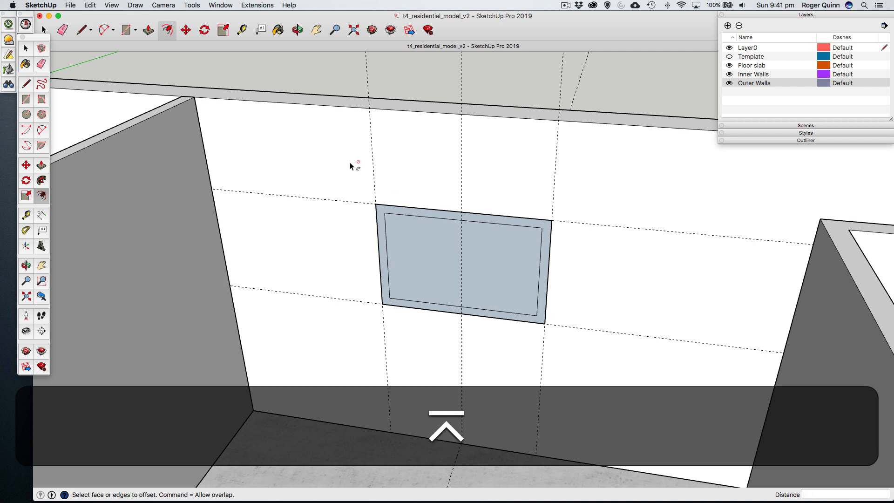
# - Delete the face inside the offset outline, keeping only the frame border
pyautogui.click(26, 49)
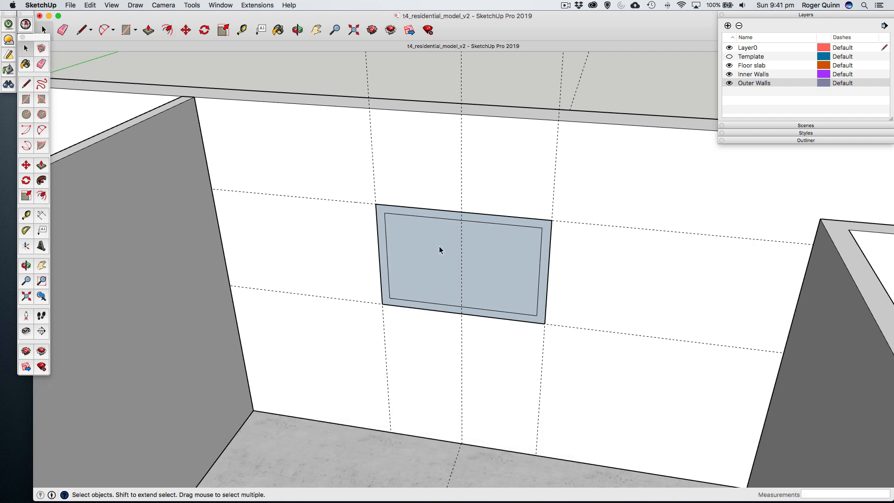
pyautogui.click(439, 250)
pyautogui.press('Delete')
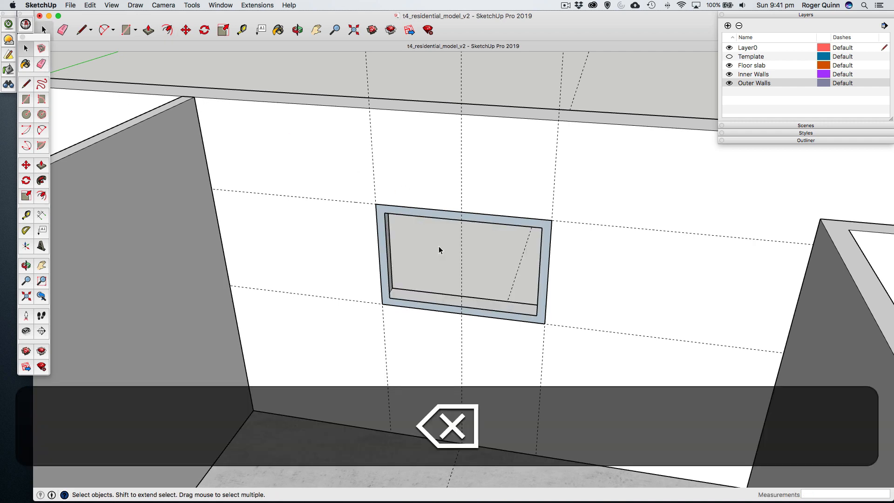
# - View the flat window frame from outside with the Outer Walls layer hidden, and show the layer again
pyautogui.press('o')
pyautogui.moveTo(531, 218); pyautogui.dragTo(304, 185)
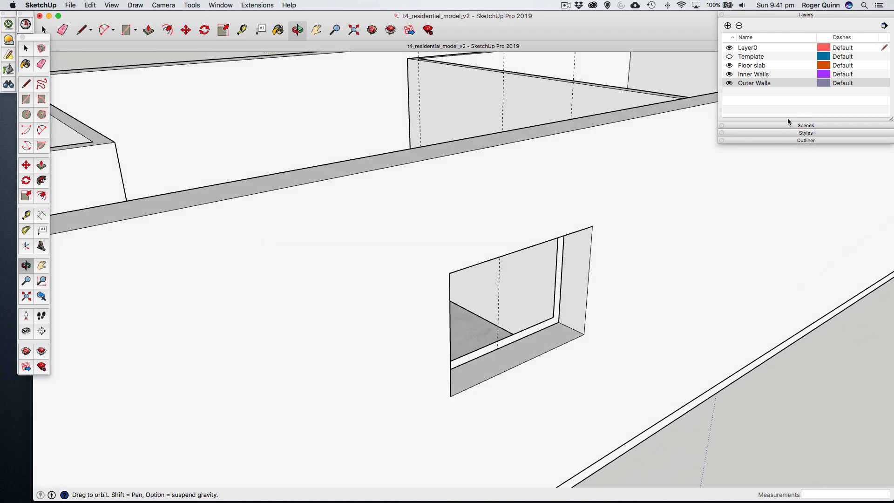
pyautogui.click(730, 83)
pyautogui.moveTo(439, 272)
pyautogui.mouseDown()
pyautogui.moveTo(577, 266)
pyautogui.moveTo(451, 270)
pyautogui.mouseUp()
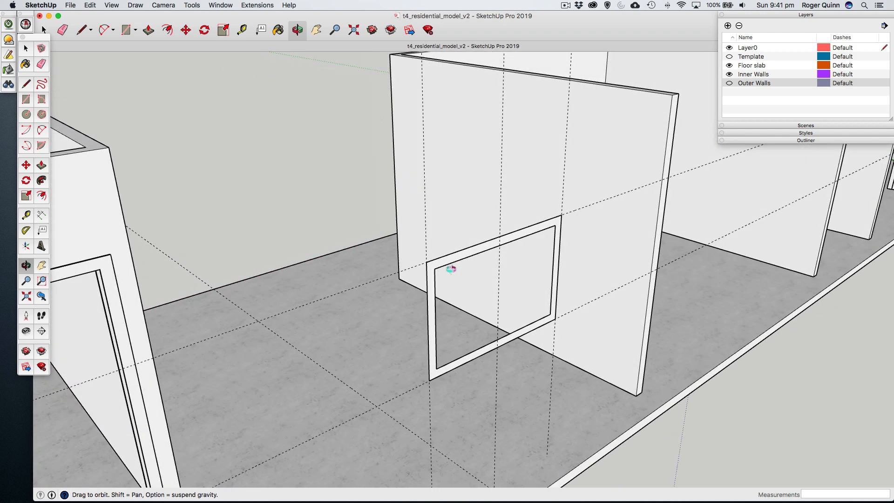
pyautogui.click(730, 83)
# - Pull the window frame face 120 mm outward into the wall opening
pyautogui.moveTo(563, 282); pyautogui.dragTo(545, 279)
pyautogui.click(25, 49)
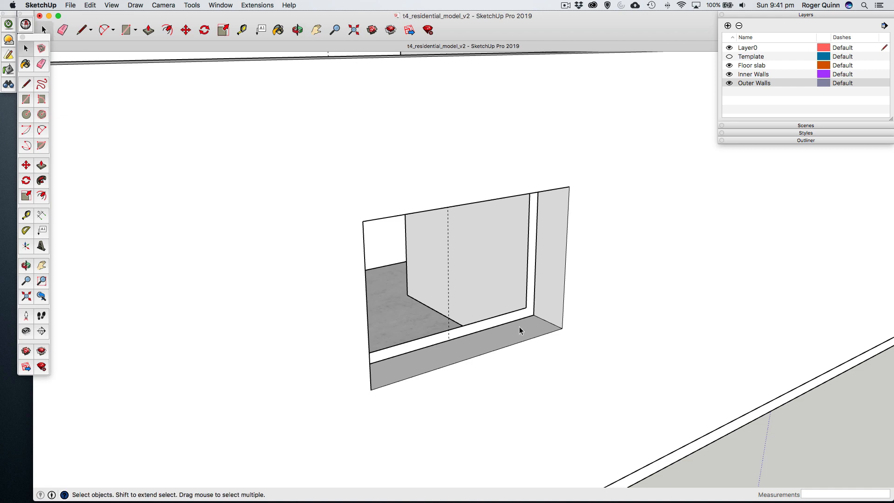
pyautogui.click(519, 319)
pyautogui.click(42, 165)
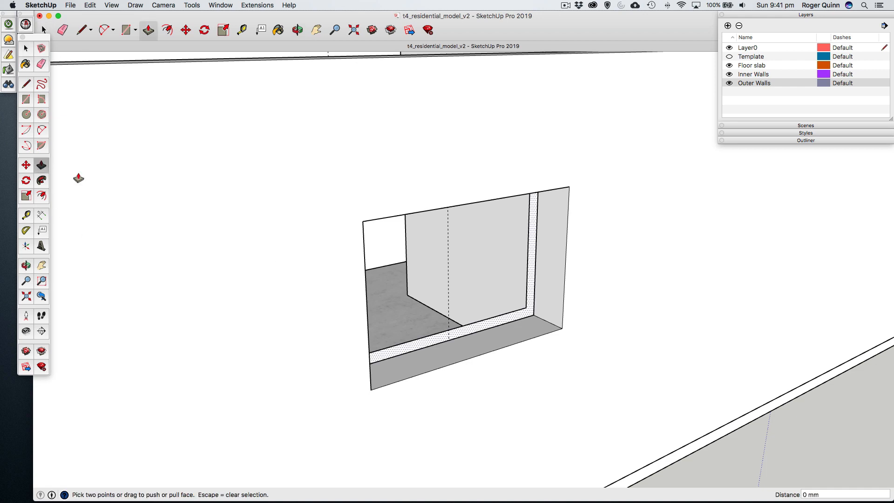
pyautogui.moveTo(525, 314); pyautogui.dragTo(538, 318)
pyautogui.write('120')
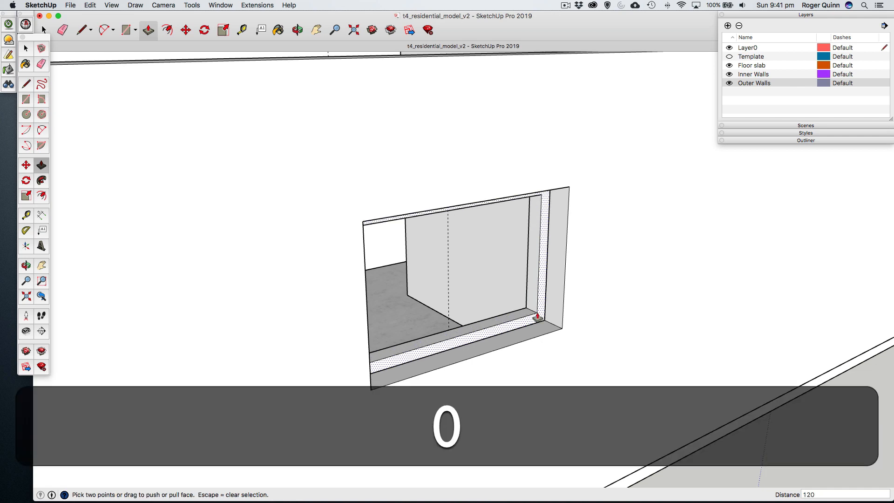
pyautogui.press('Return')
# - Hide the Outer Walls layer to check the extruded window frame, and turn the layer back on
pyautogui.press('o')
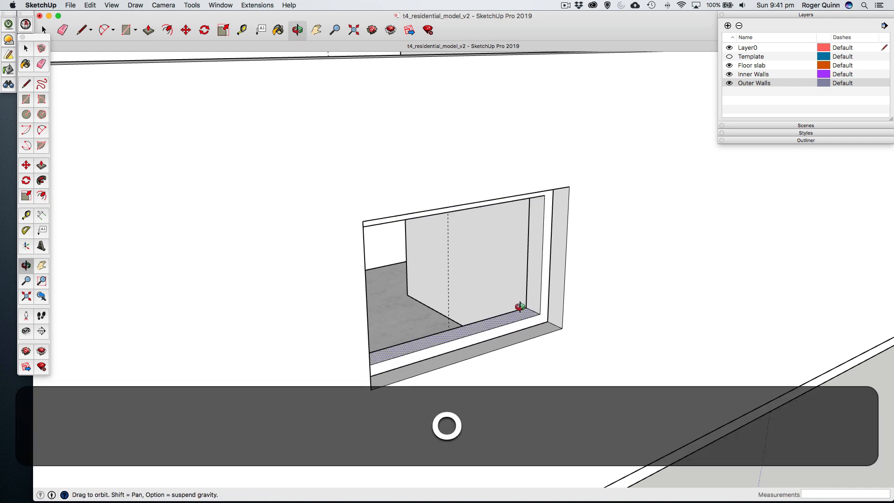
pyautogui.moveTo(519, 309); pyautogui.dragTo(569, 305)
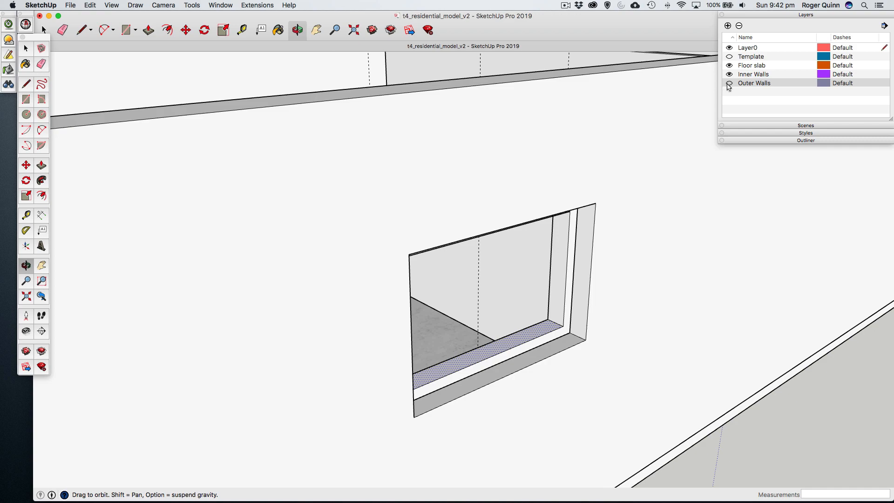
pyautogui.click(729, 84)
pyautogui.click(729, 83)
# - Select all connected geometry of the window frame from inside the room and make it a group
pyautogui.press('o')
pyautogui.moveTo(433, 207); pyautogui.dragTo(721, 252)
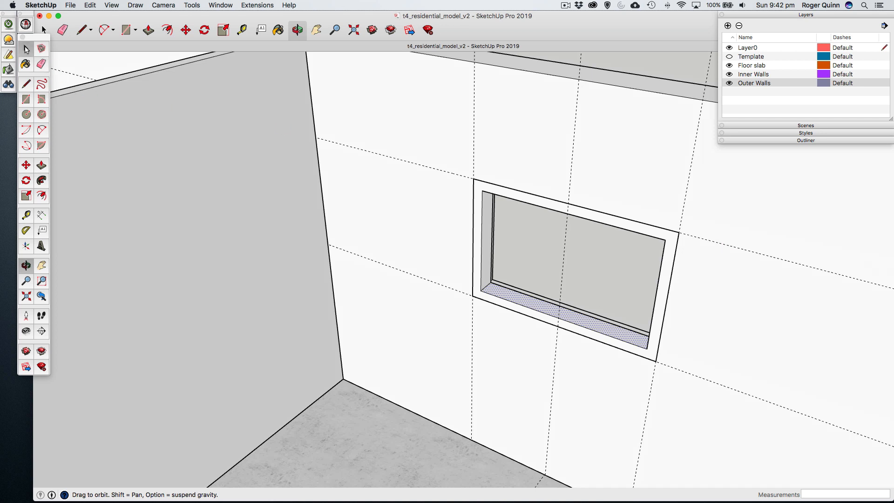
pyautogui.click(26, 48)
pyautogui.tripleClick(500, 195)
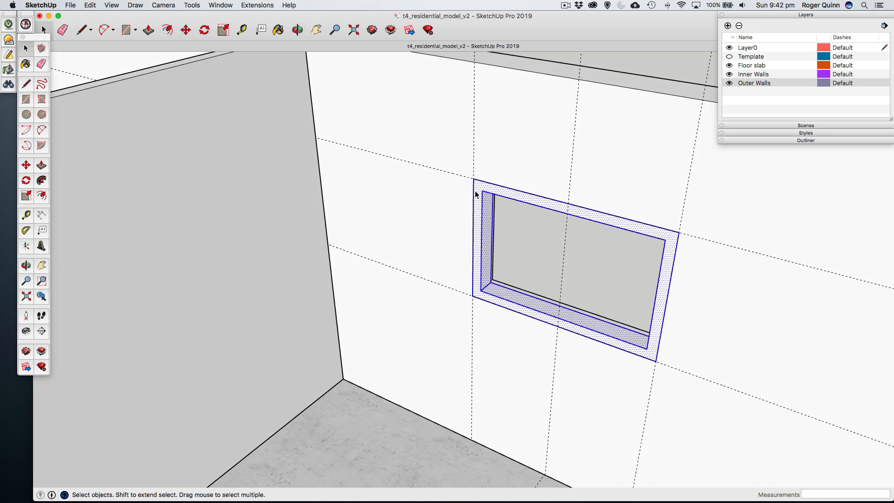
pyautogui.rightClick(480, 193)
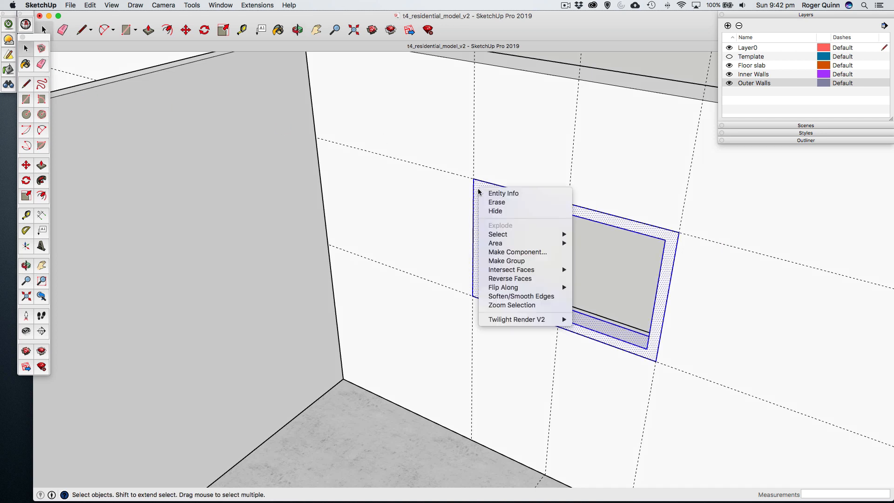
pyautogui.click(508, 262)
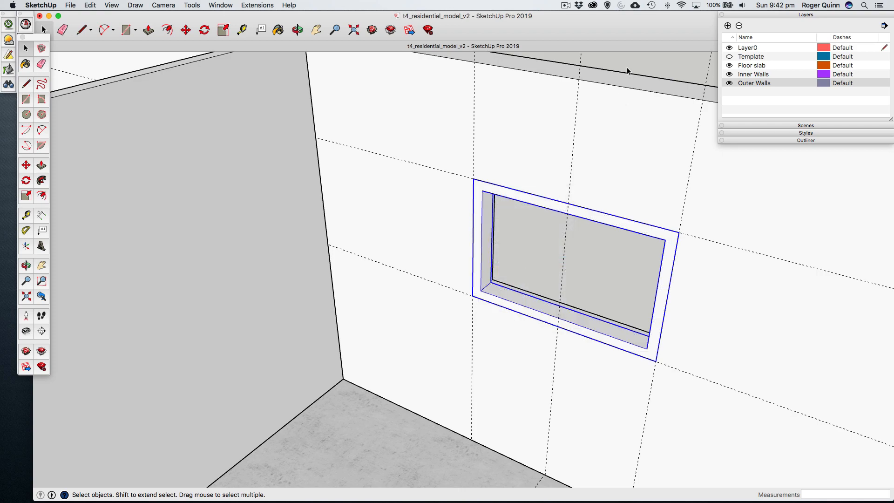
# - Draw a 1080 by 680 mm rectangle filling the inside of the window frame, between its opposite inner corners
pyautogui.moveTo(531, 275); pyautogui.dragTo(518, 253, button='middle')
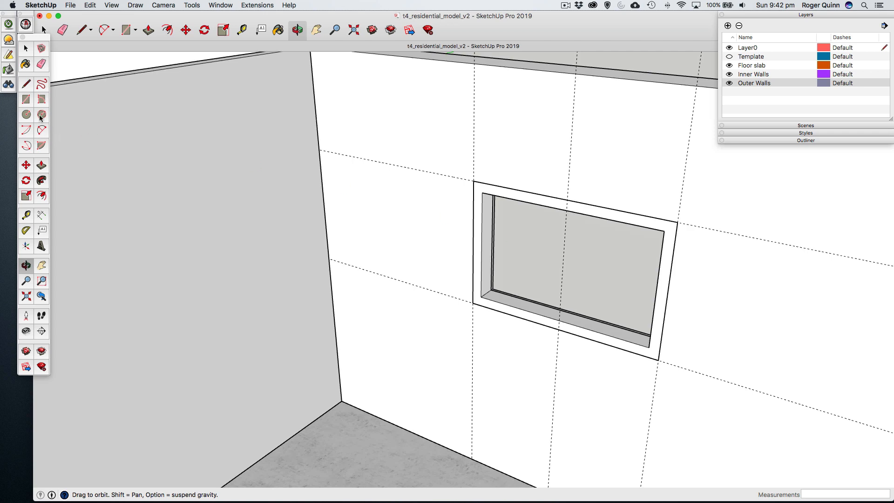
pyautogui.click(26, 100)
pyautogui.click(482, 193)
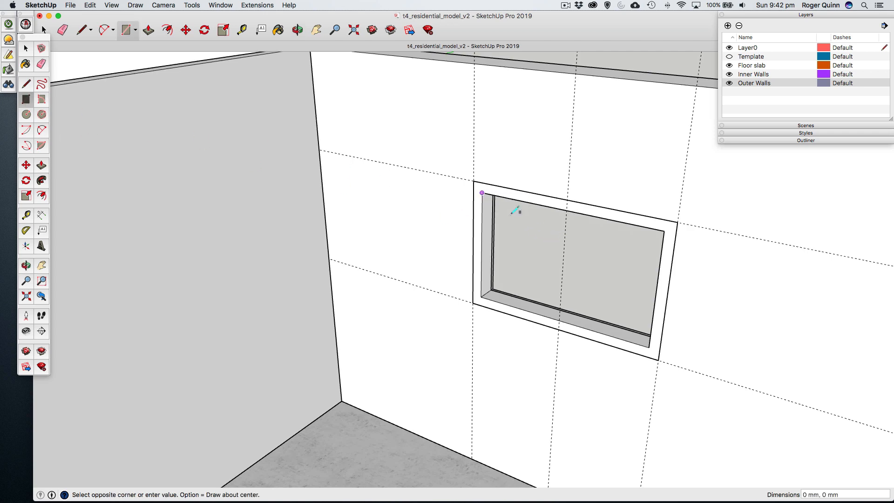
pyautogui.click(652, 344)
# - Offset the edges of the inner rectangle 30 mm inward to outline the sash
pyautogui.scroll(5, 538, 261)
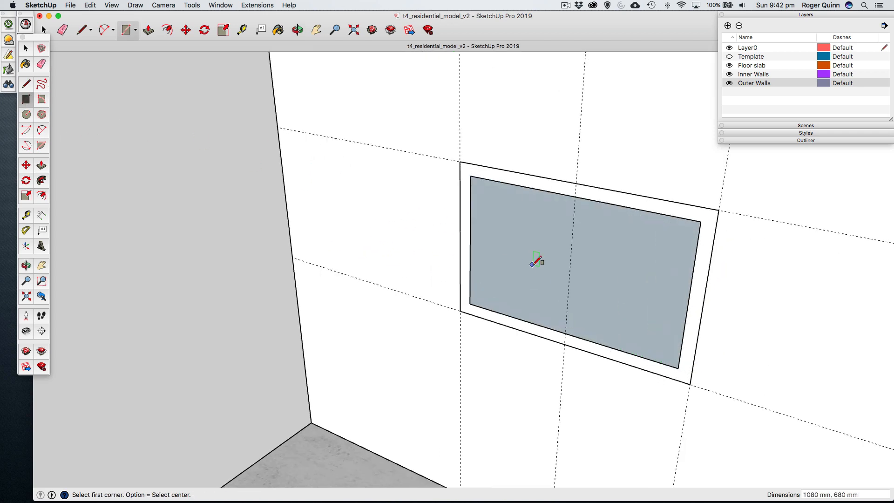
pyautogui.click(41, 196)
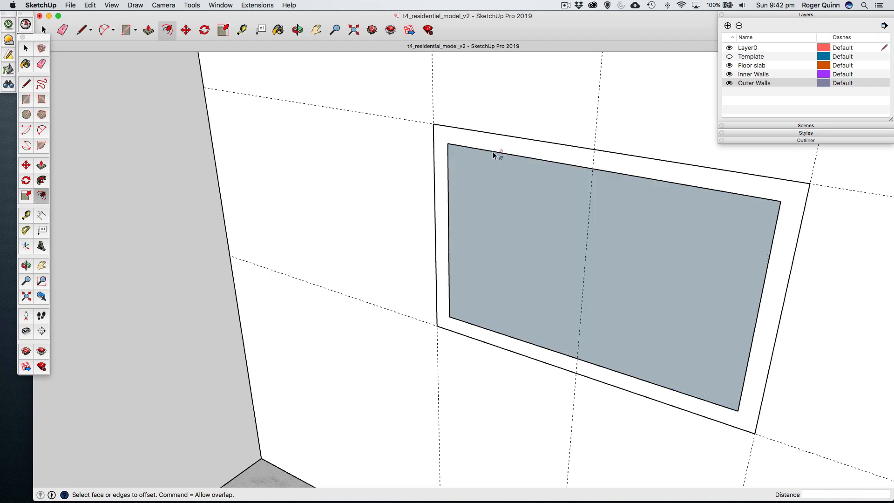
pyautogui.click(495, 152)
pyautogui.click(498, 166)
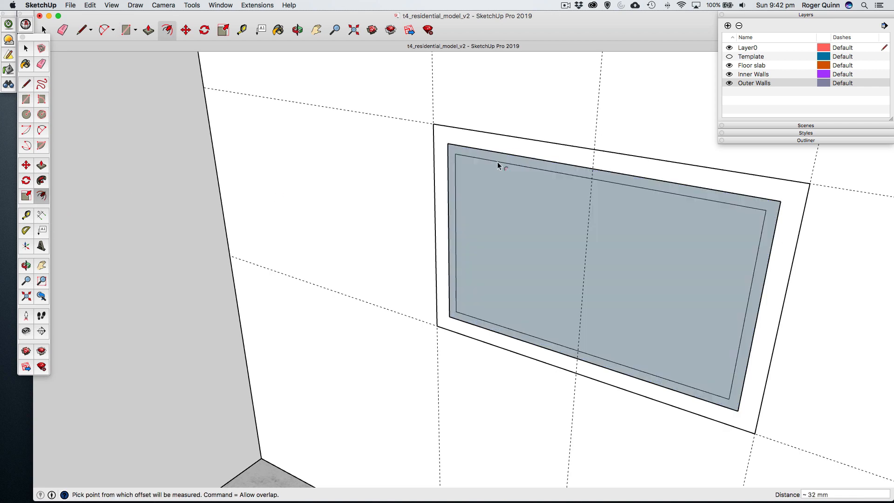
pyautogui.write('30')
pyautogui.press('Return')
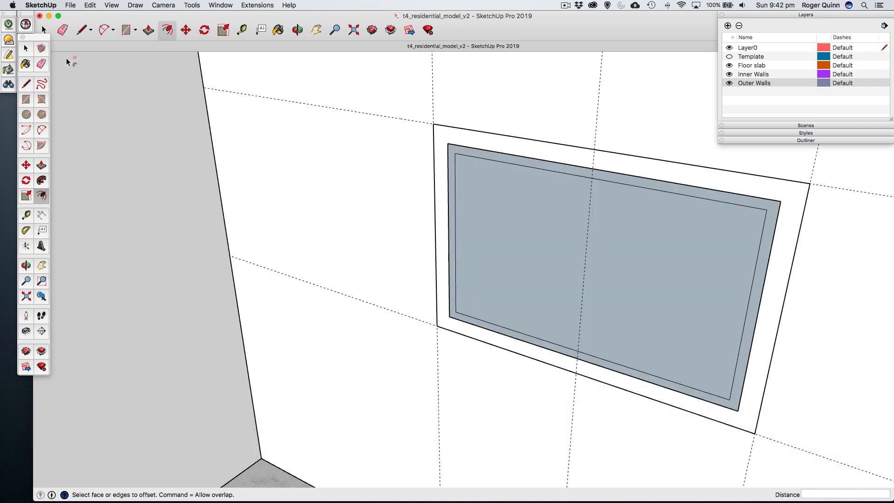
# - Place two vertical guides on the window, 15 mm to each side of the central guide
pyautogui.click(24, 49)
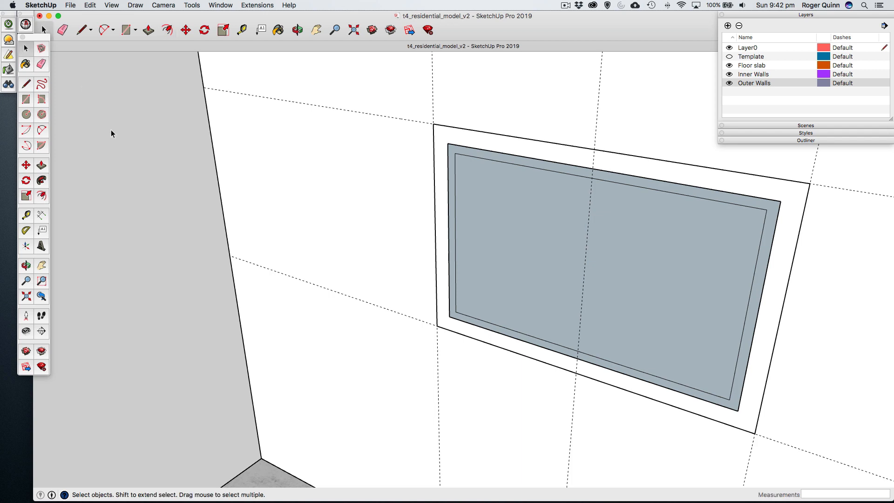
pyautogui.click(26, 215)
pyautogui.click(582, 219)
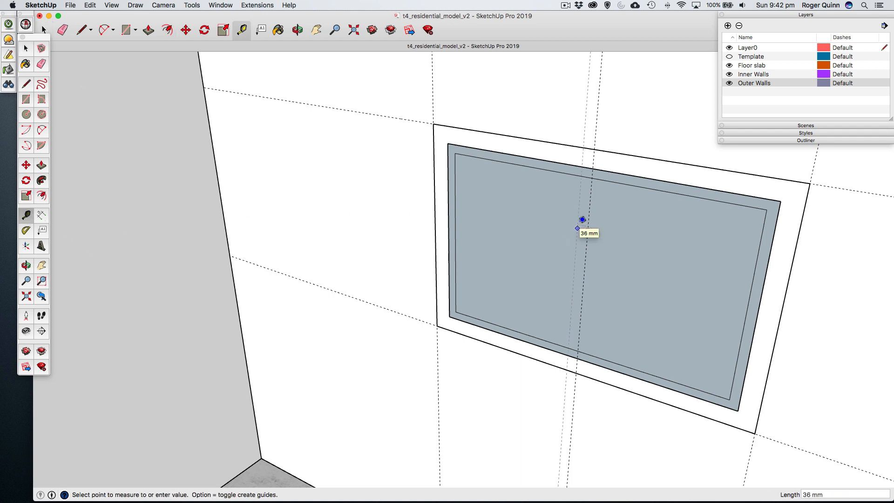
pyautogui.press('Return')
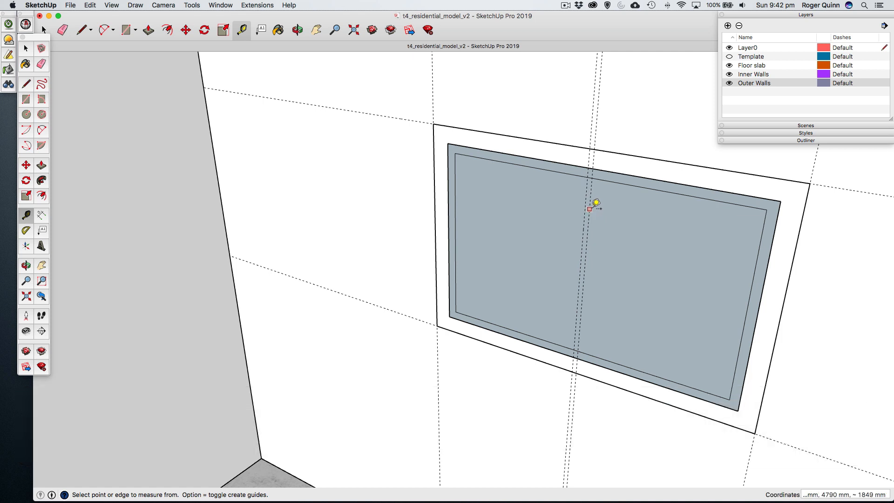
pyautogui.click(591, 208)
pyautogui.write('15')
pyautogui.press('Return')
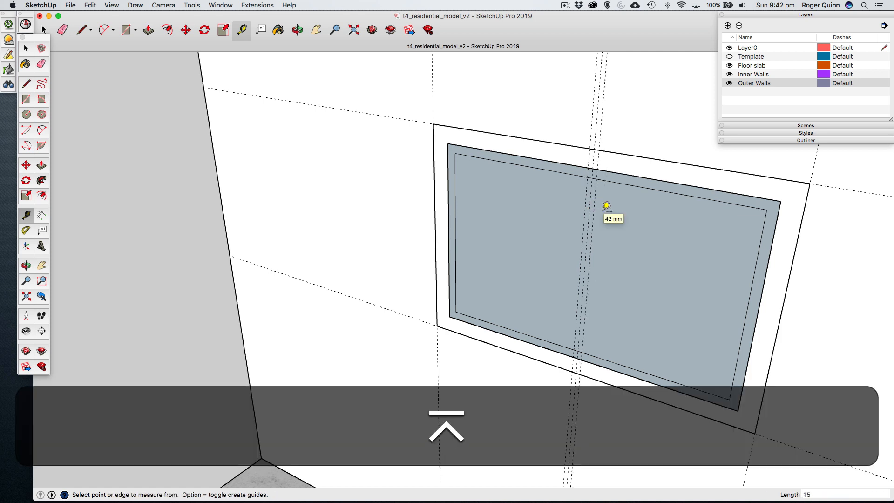
# - Draw two 620 mm vertical lines along the outer guides, between the top and bottom edges of the inner sash outline
pyautogui.click(26, 84)
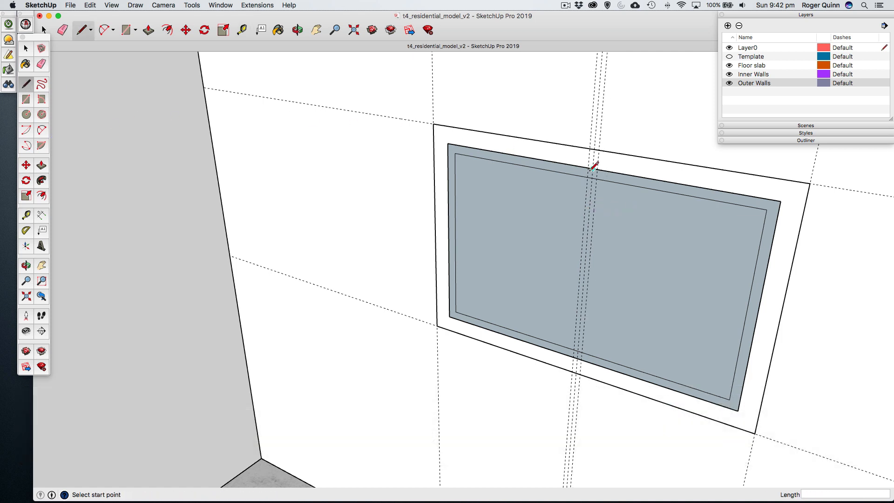
pyautogui.click(588, 177)
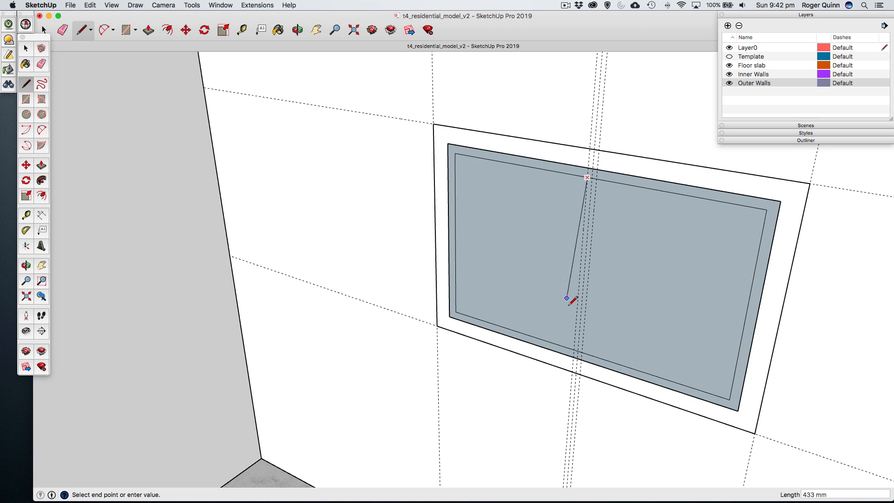
pyautogui.click(574, 349)
pyautogui.click(595, 178)
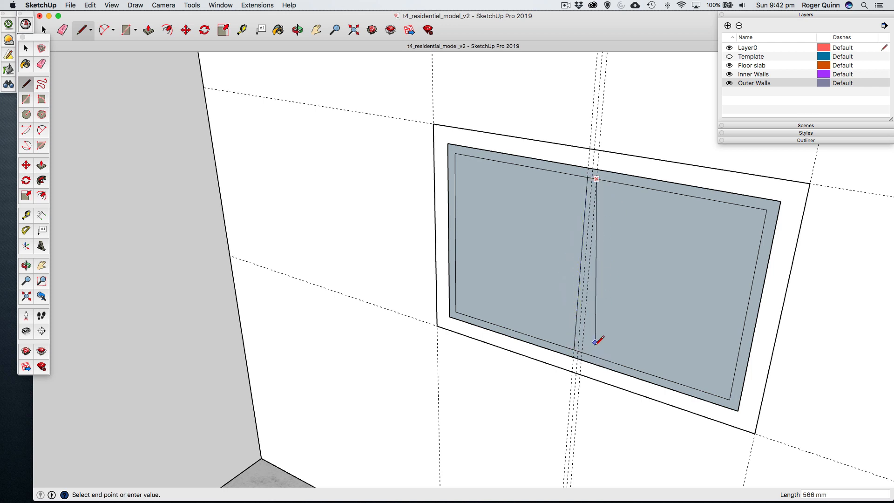
pyautogui.click(584, 350)
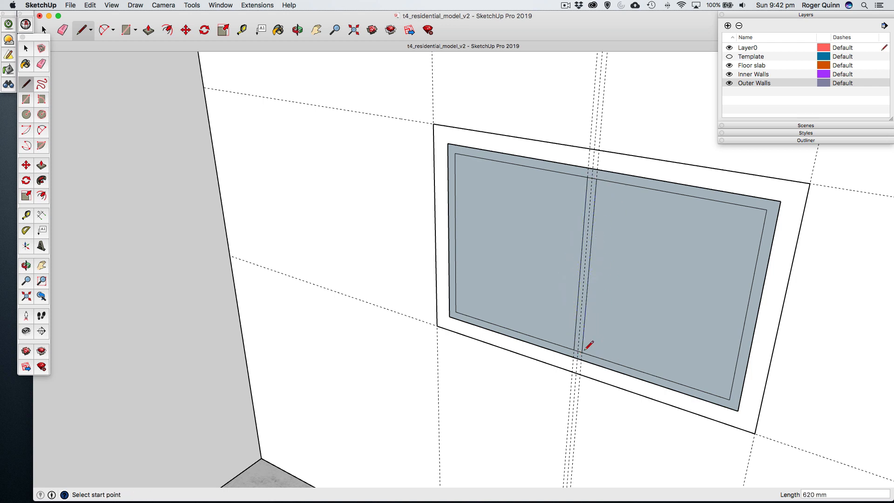
# - Erase the central guide and the short edges closing the mullion's ends, and delete the two pane faces beside it
pyautogui.click(41, 64)
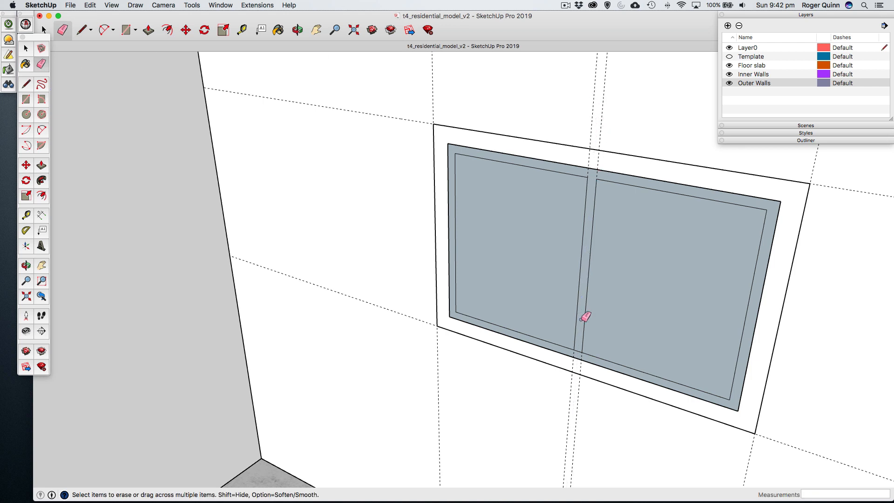
pyautogui.click(579, 352)
pyautogui.click(24, 48)
pyautogui.click(522, 234)
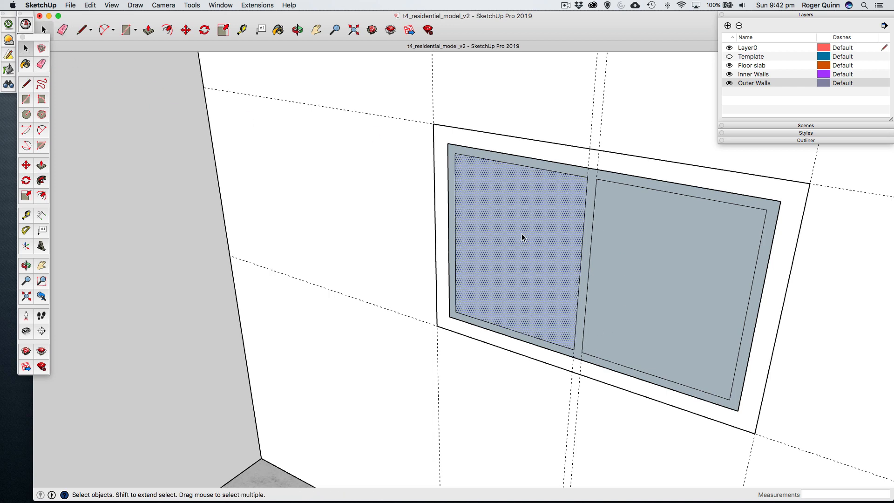
pyautogui.press('BackSpace')
pyautogui.press('BackSpace')
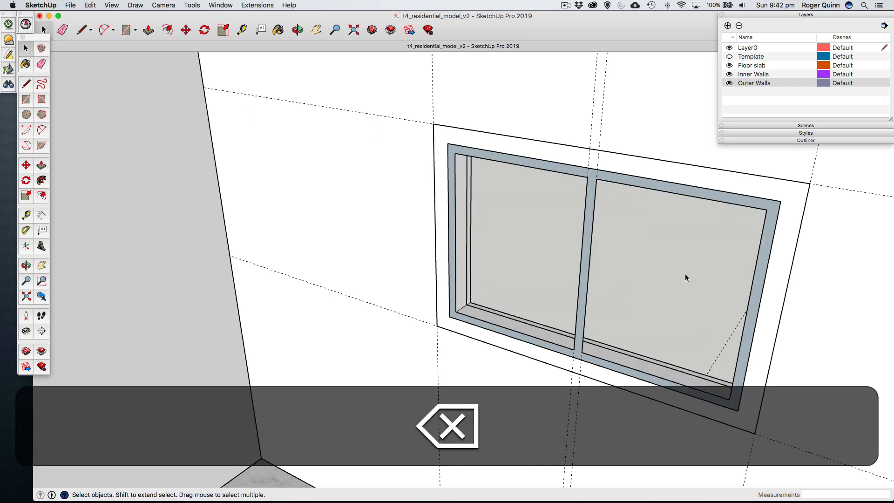
# - Push/Pull the sash face 50 mm toward the exterior from outside the building
pyautogui.press('o')
pyautogui.moveTo(708, 210); pyautogui.dragTo(699, 253)
pyautogui.moveTo(520, 254); pyautogui.dragTo(375, 225)
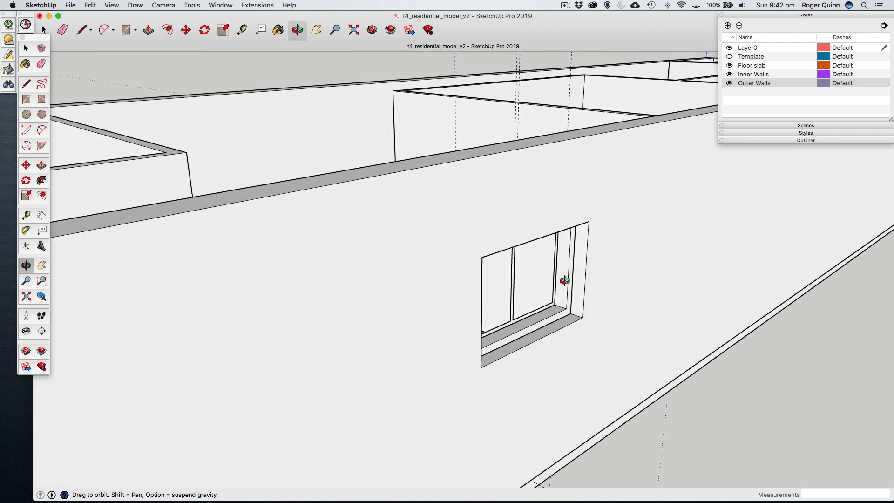
pyautogui.scroll(5, 565, 279)
pyautogui.click(25, 49)
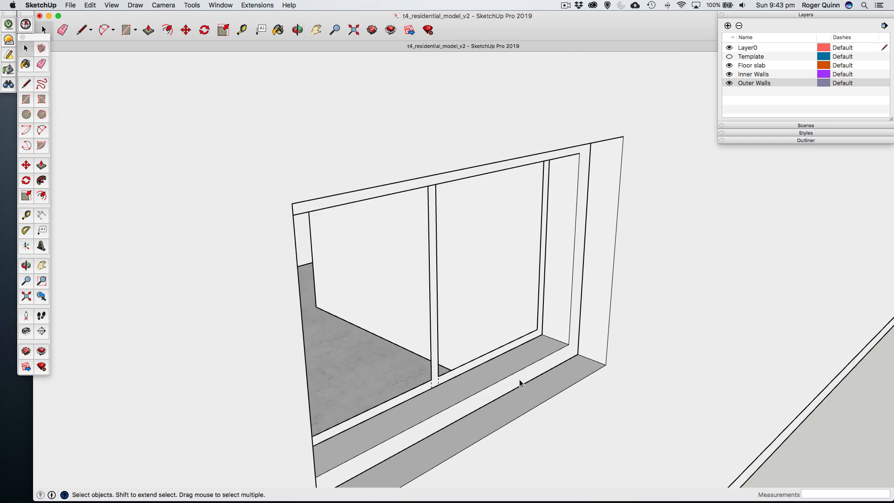
pyautogui.click(435, 356)
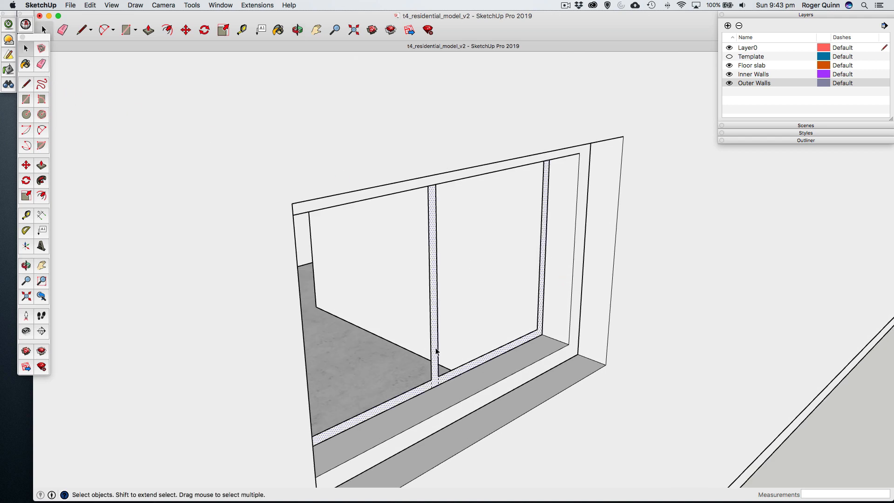
pyautogui.click(41, 165)
pyautogui.moveTo(538, 333); pyautogui.dragTo(549, 335)
pyautogui.write('50')
pyautogui.press('Return')
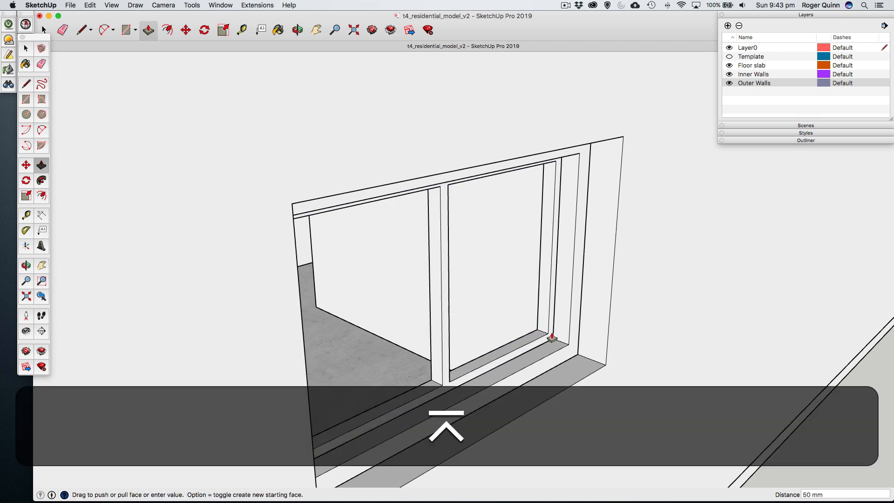
pyautogui.press('space')
# - Hide the Outer Walls layer, select all connected geometry of the divided sash and make it a group
pyautogui.scroll(-4, 438, 325)
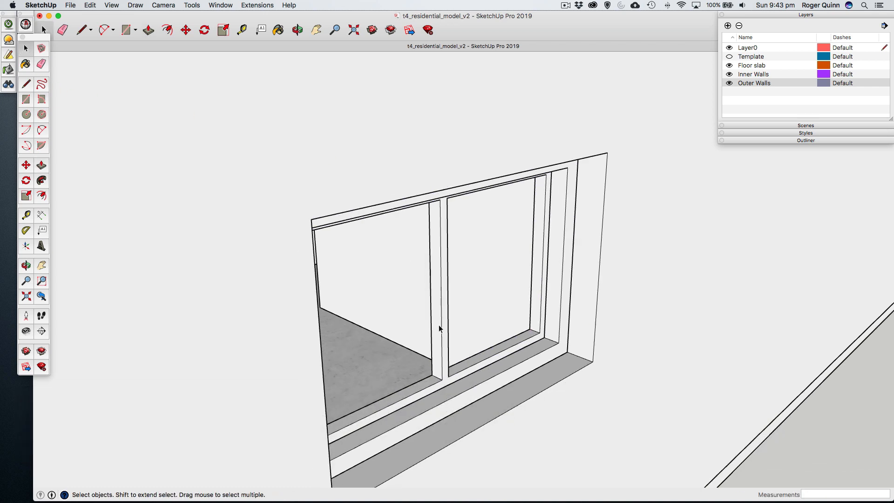
pyautogui.click(729, 83)
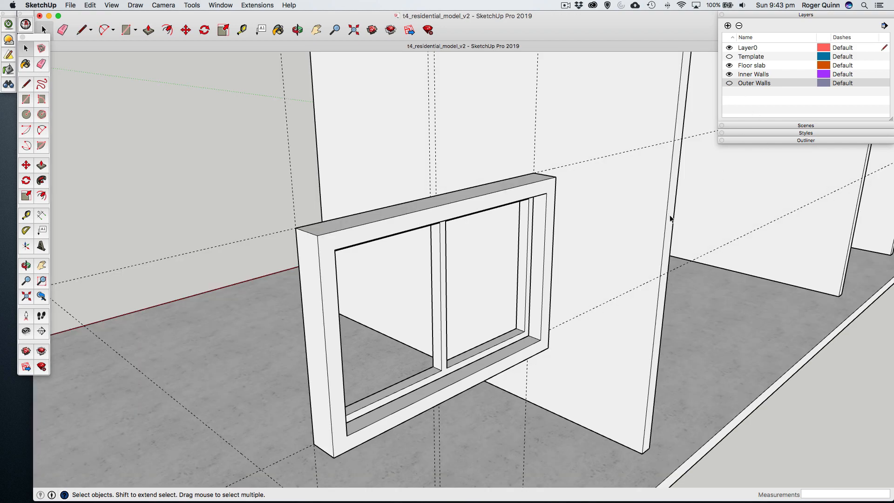
pyautogui.press('o')
pyautogui.moveTo(400, 273); pyautogui.dragTo(717, 270)
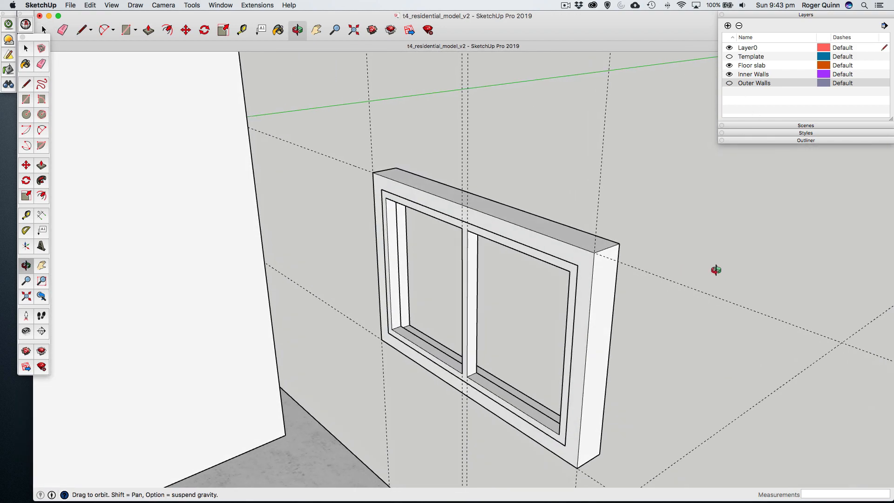
pyautogui.click(44, 29)
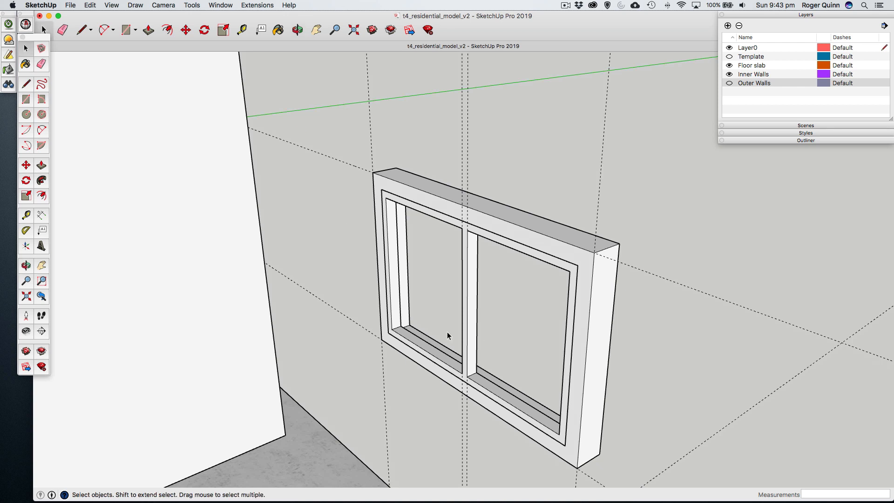
pyautogui.doubleClick(394, 309)
pyautogui.rightClick(394, 311)
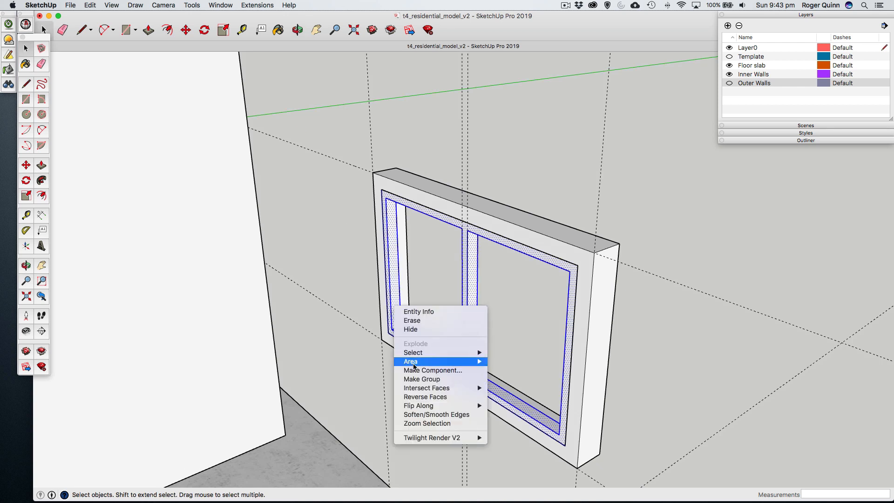
pyautogui.click(414, 379)
# - Move the sash group 30 mm deeper into the window frame, perpendicular to the frame's interior face
pyautogui.scroll(5, 396, 328)
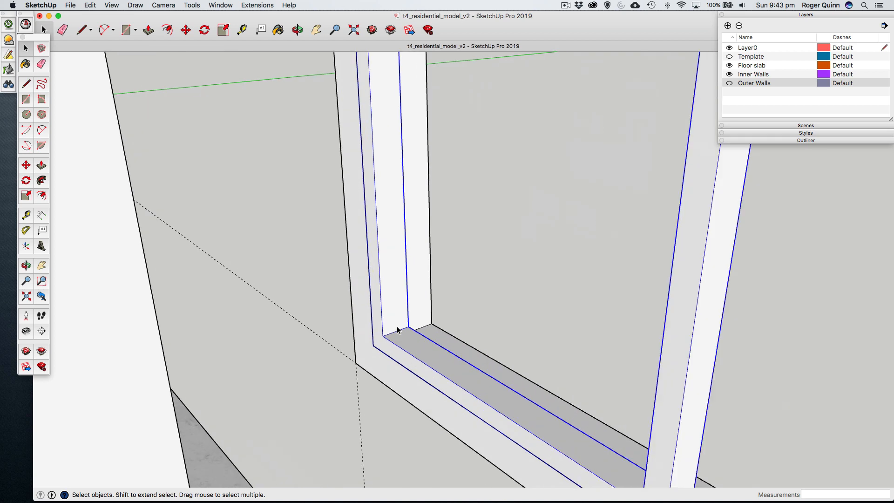
pyautogui.click(26, 165)
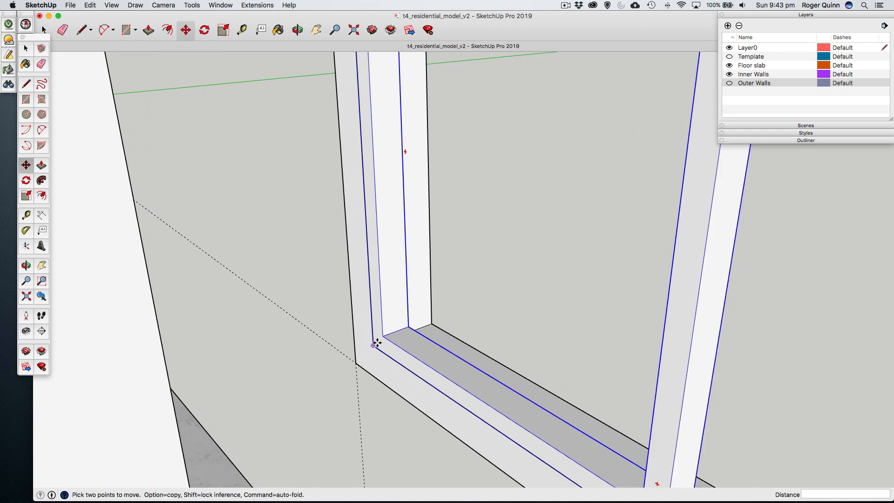
pyautogui.click(375, 345)
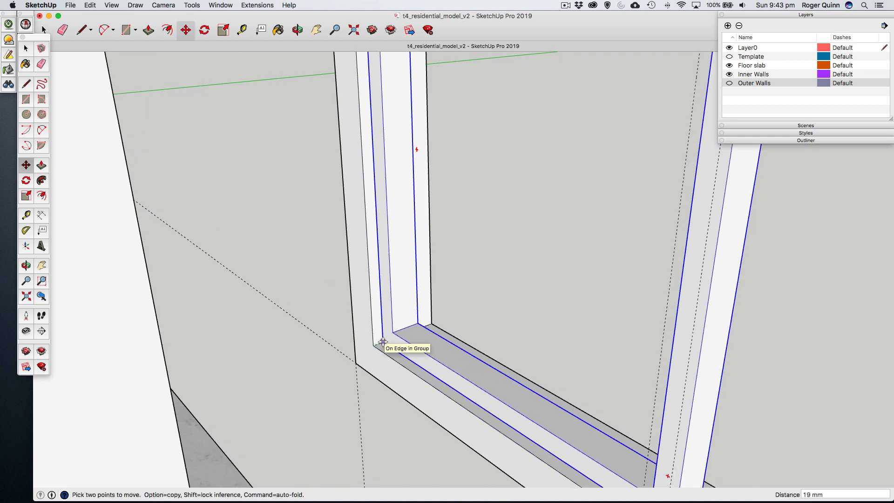
pyautogui.press('shift')
pyautogui.click(383, 342)
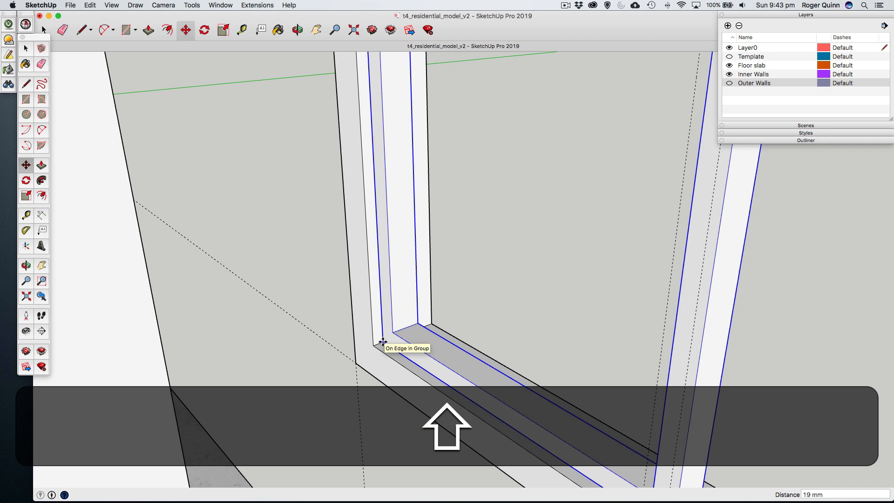
pyautogui.write('30')
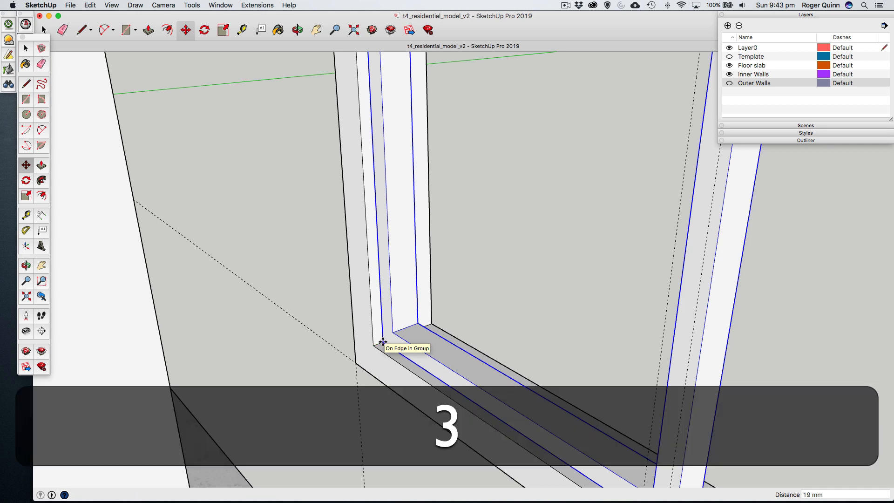
pyautogui.press('Return')
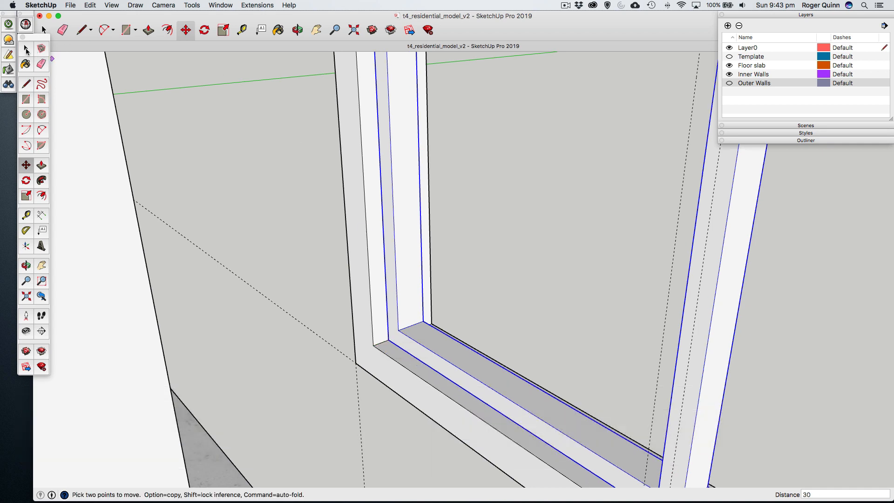
pyautogui.click(27, 50)
# - Deselect the sash group and make the Outer Walls layer visible
pyautogui.scroll(-5, 454, 229)
pyautogui.scroll(-6, 455, 230)
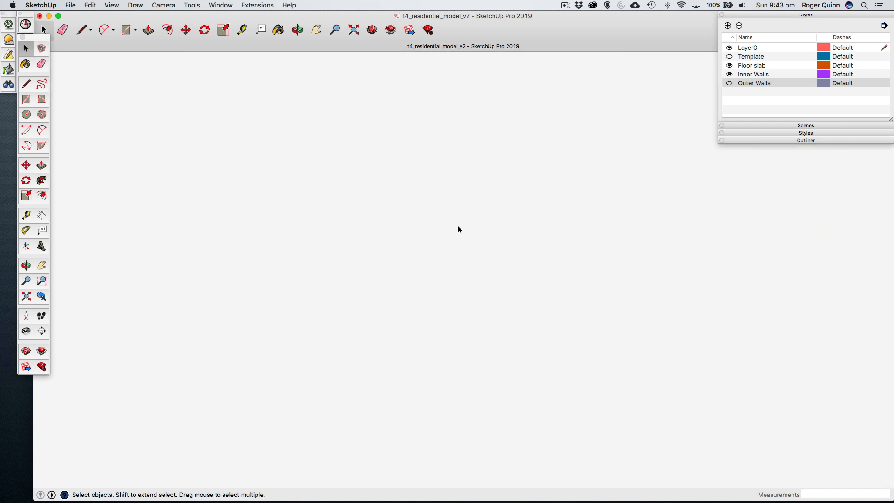
pyautogui.scroll(-3, 460, 225)
pyautogui.scroll(10, 455, 188)
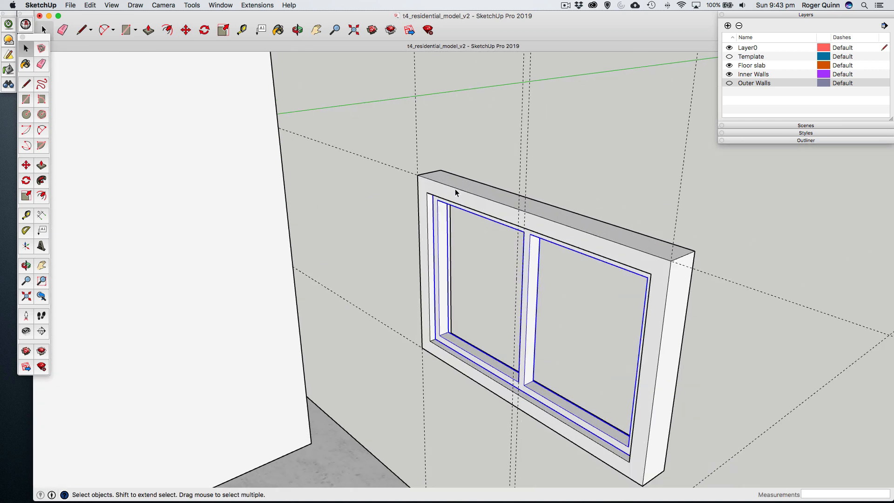
pyautogui.press('o')
pyautogui.moveTo(488, 213); pyautogui.dragTo(421, 171)
pyautogui.click(33, 49)
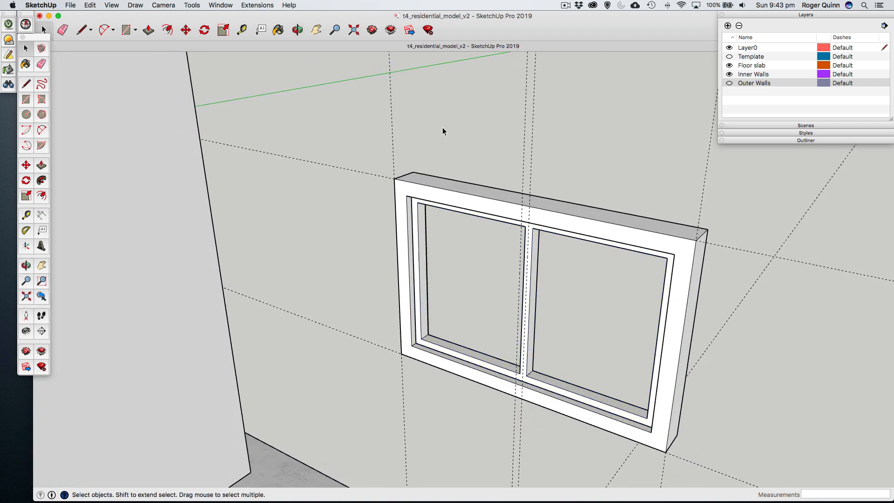
pyautogui.click(729, 83)
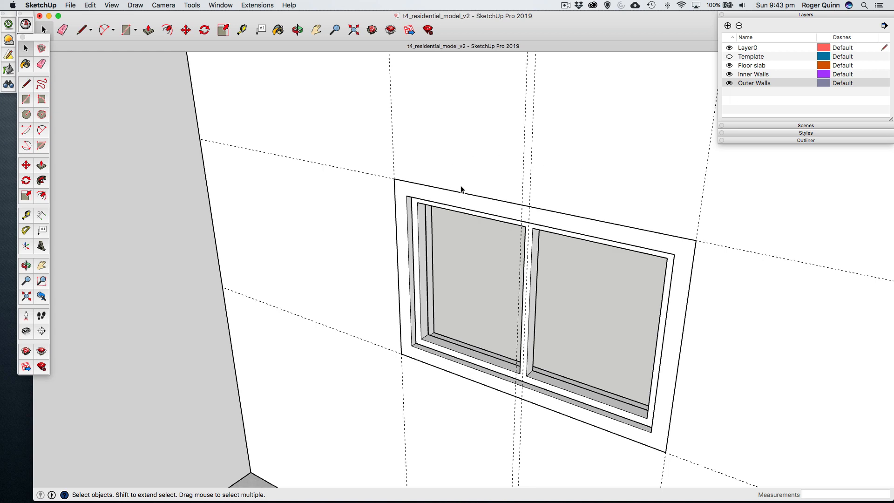
# - Draw a 1200 by 800 mm rectangle over the window's interior side, between opposite outer corners of the frame
pyautogui.press('o')
pyautogui.moveTo(447, 205); pyautogui.dragTo(497, 217)
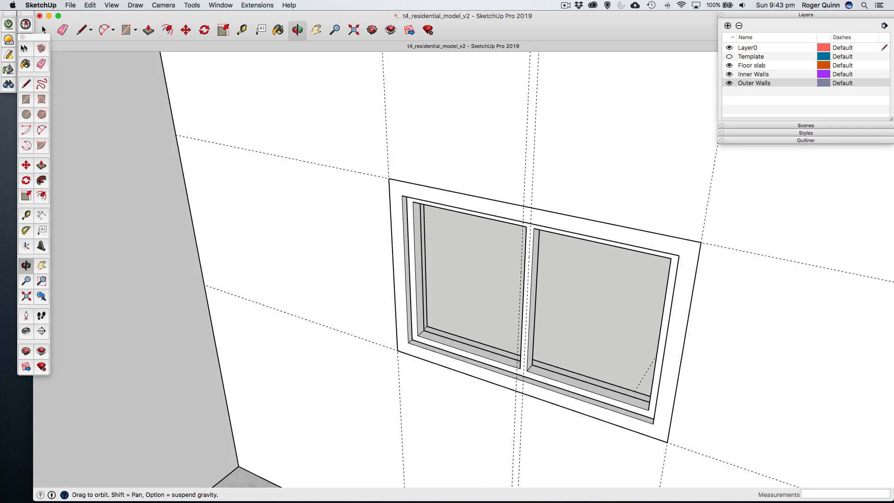
pyautogui.click(23, 48)
pyautogui.click(26, 99)
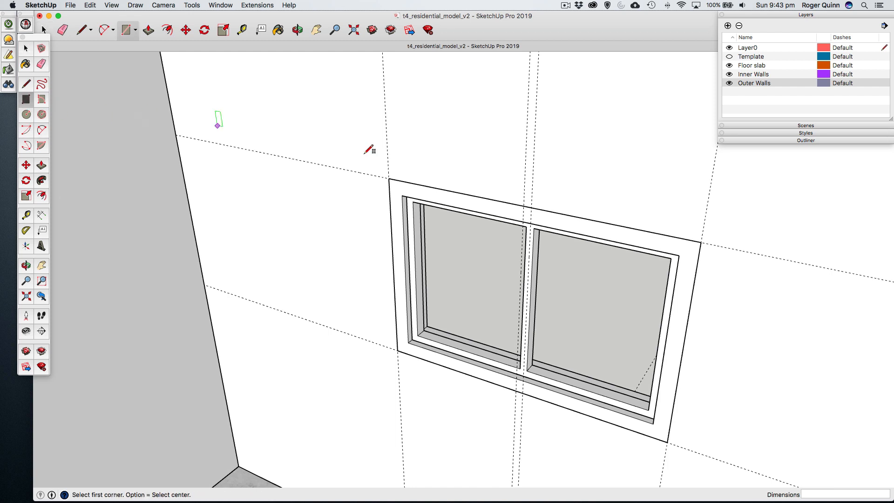
pyautogui.click(389, 178)
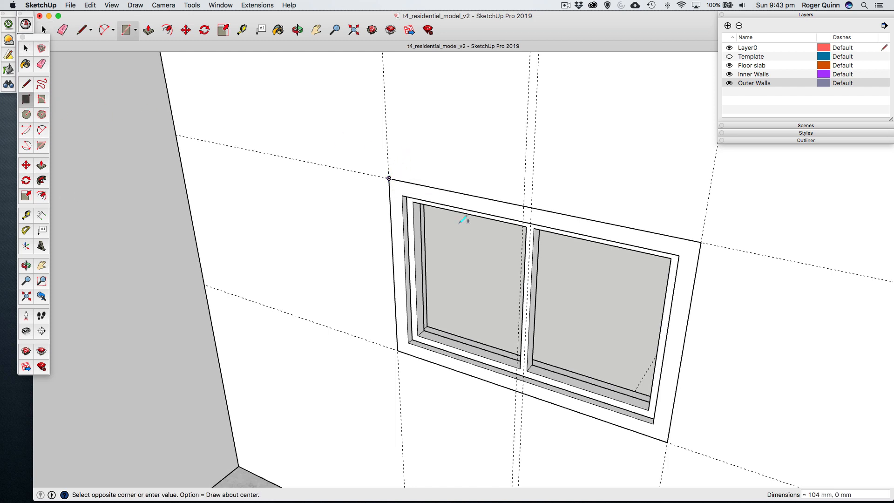
pyautogui.click(668, 441)
pyautogui.click(25, 51)
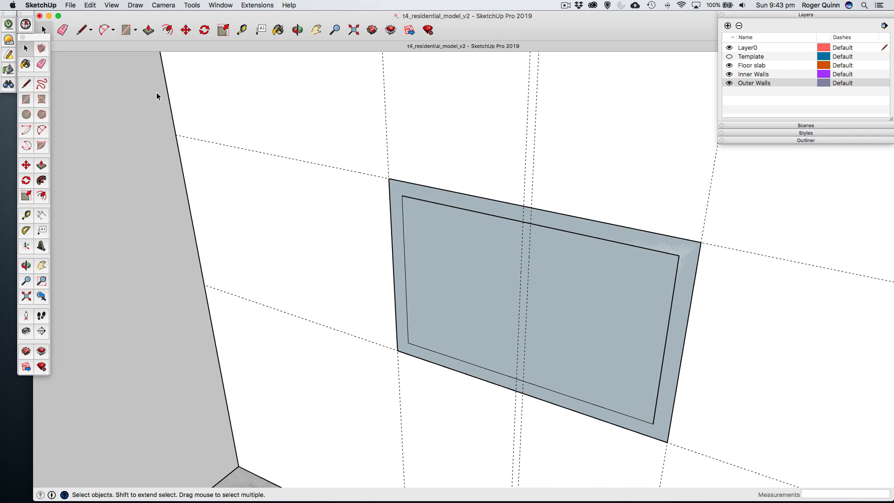
# - Offset the edges of the rectangle covering the window 40 mm outward onto the wall
pyautogui.scroll(3, 443, 204)
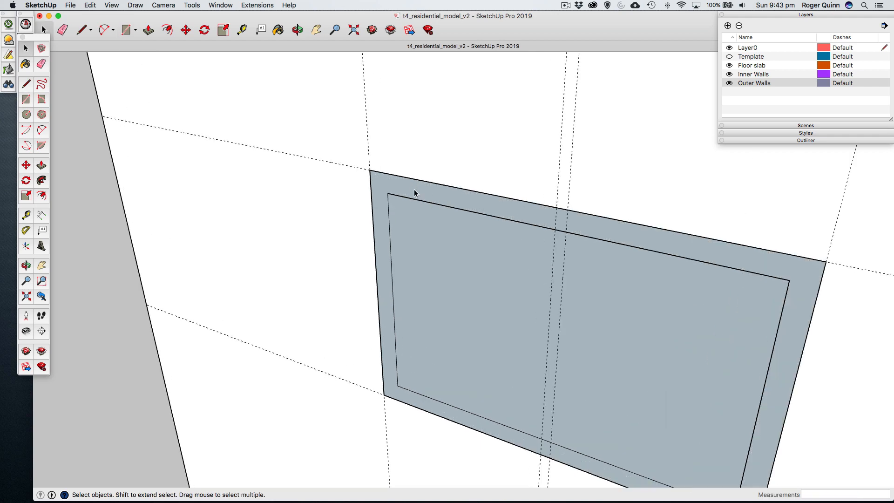
pyautogui.click(415, 191)
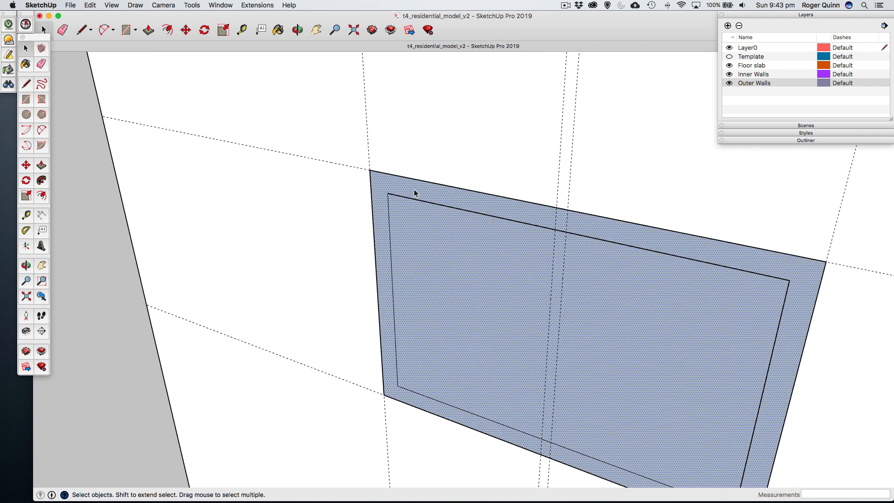
pyautogui.click(42, 195)
pyautogui.click(392, 174)
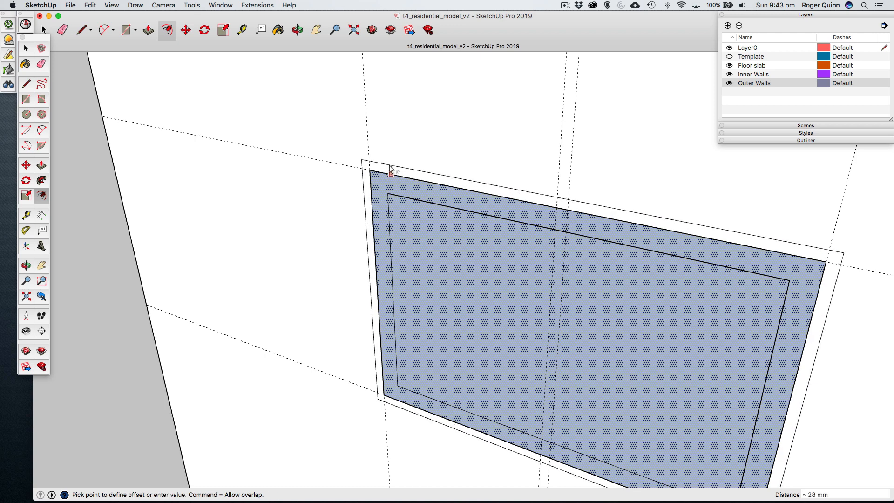
pyautogui.click(391, 167)
pyautogui.write('40')
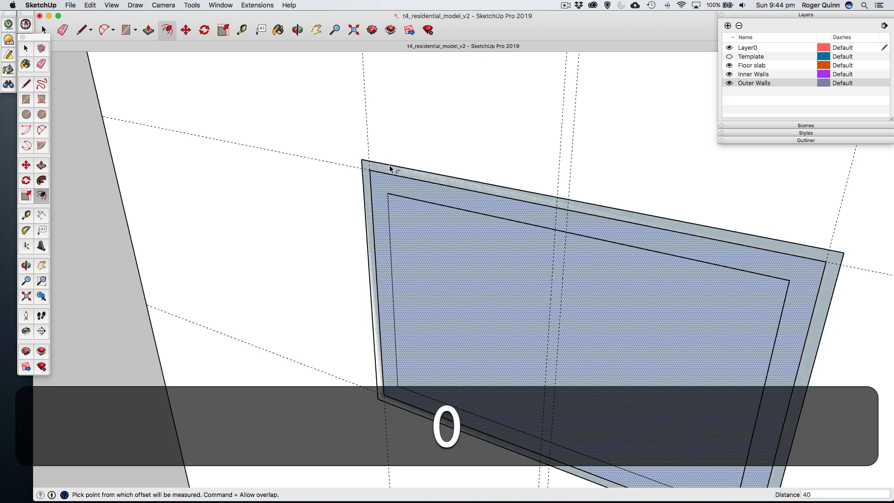
pyautogui.press('Return')
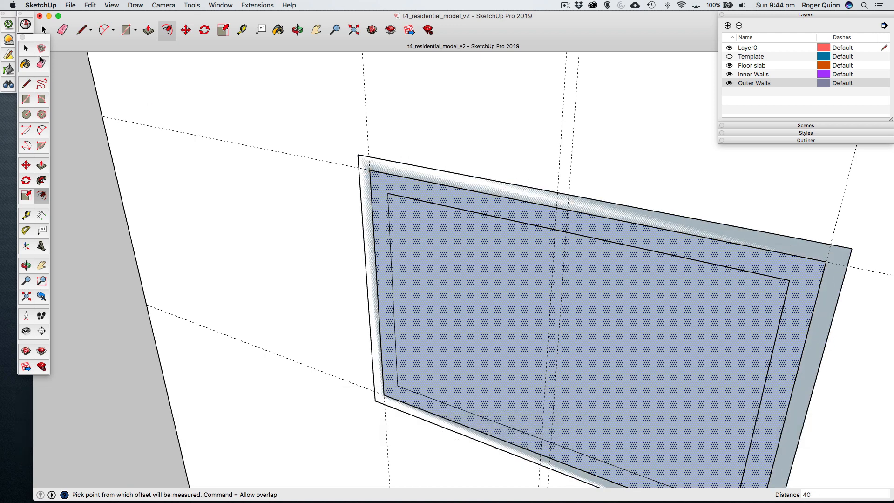
# - Offset the edges of the inner rectangular face covering the window 30 mm inward
pyautogui.press('space')
pyautogui.click(415, 202)
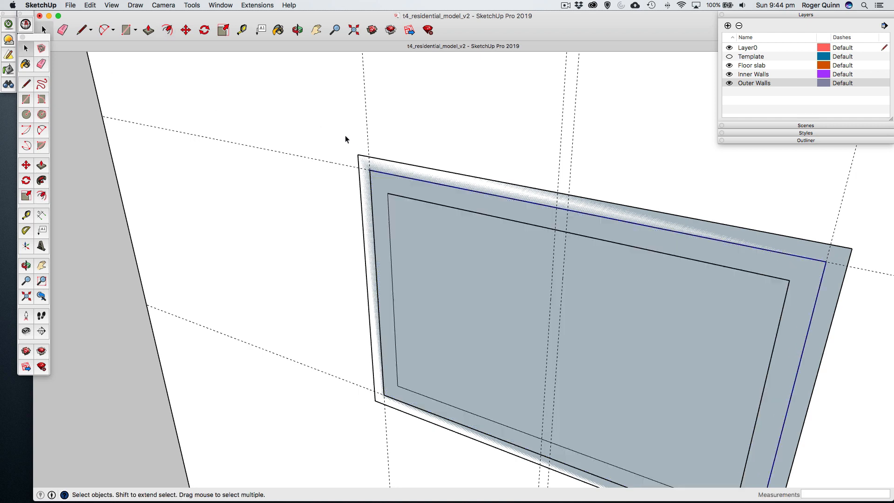
pyautogui.click(413, 189)
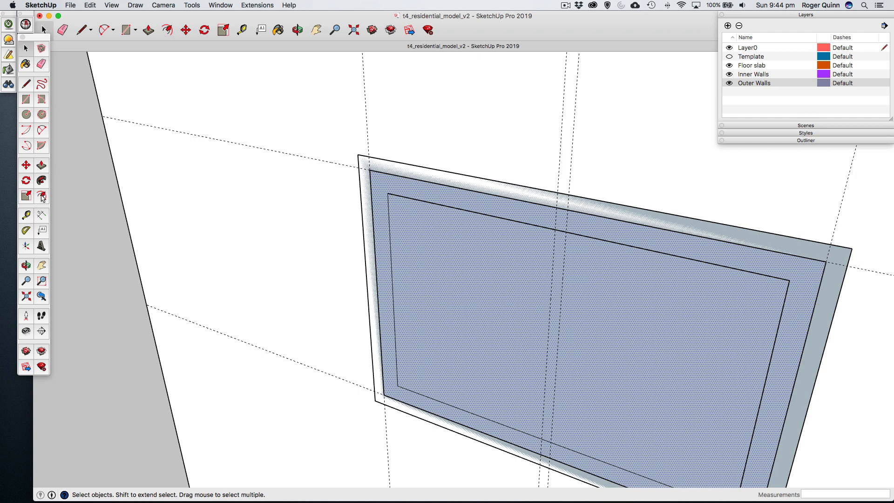
pyautogui.press('f')
pyautogui.click(405, 179)
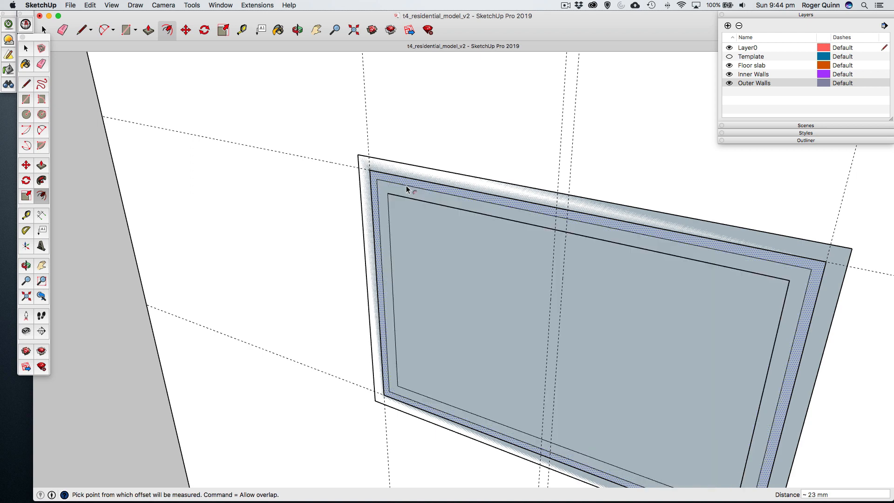
pyautogui.write('30')
pyautogui.press('Return')
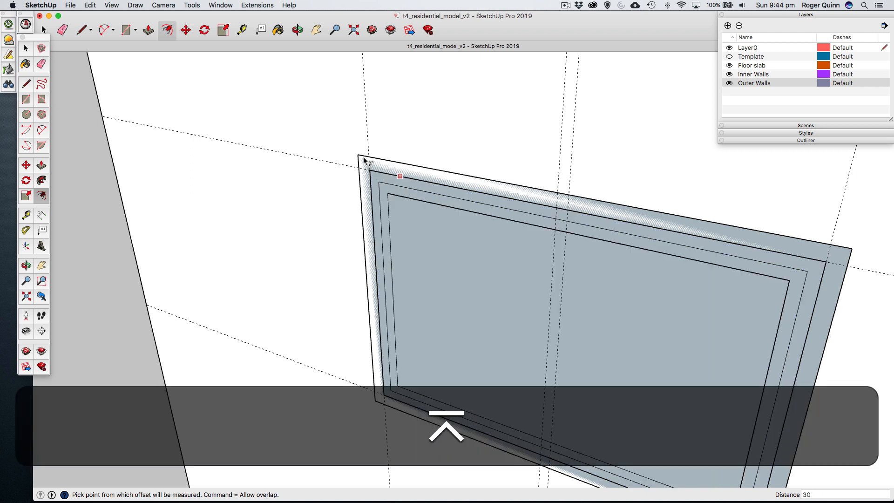
# - Hide the Outer Walls layer
pyautogui.click(27, 49)
pyautogui.scroll(-6, 456, 191)
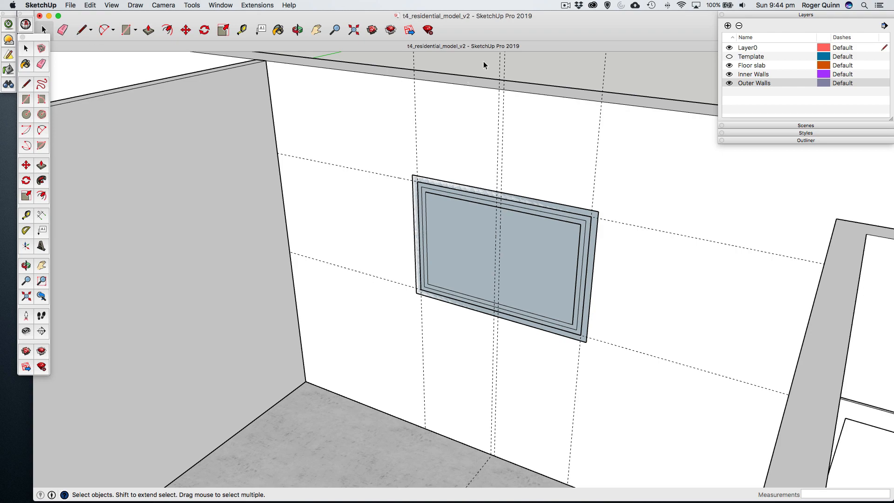
pyautogui.click(730, 83)
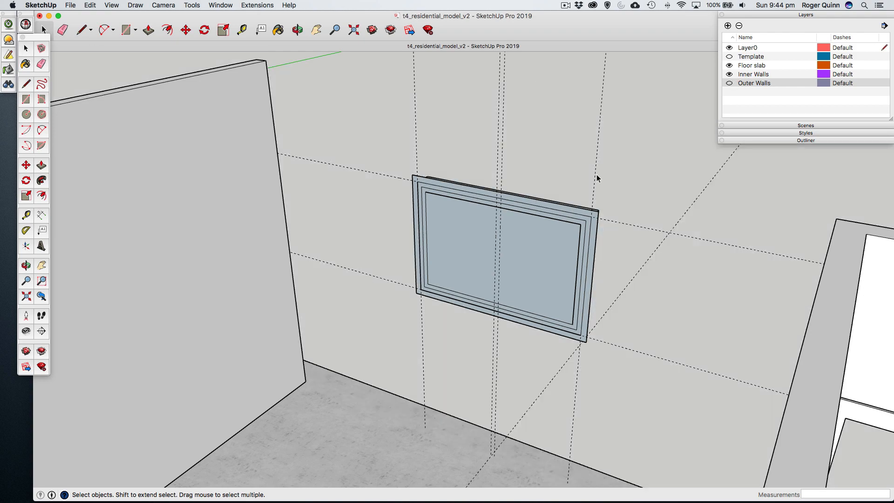
# - Hide the window's frame and sash groups, selecting them from the exterior side of the surround
pyautogui.press('o')
pyautogui.moveTo(601, 210); pyautogui.dragTo(340, 209)
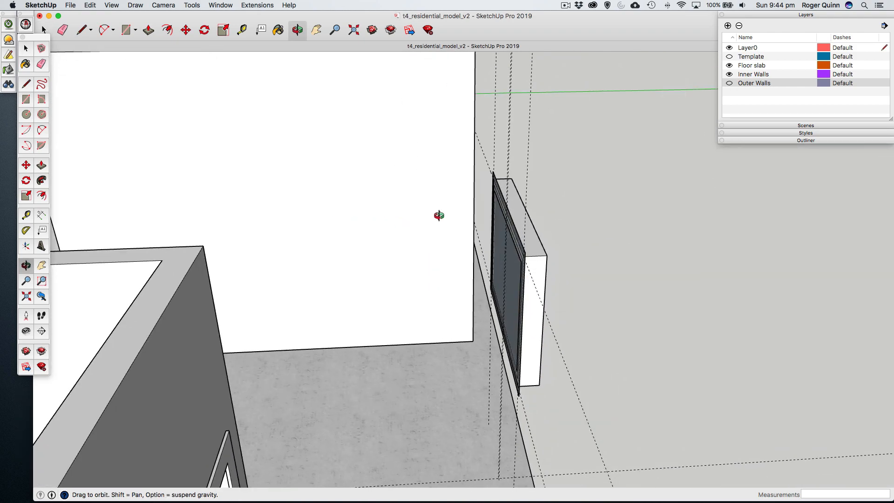
pyautogui.moveTo(439, 215); pyautogui.dragTo(303, 214)
pyautogui.click(27, 50)
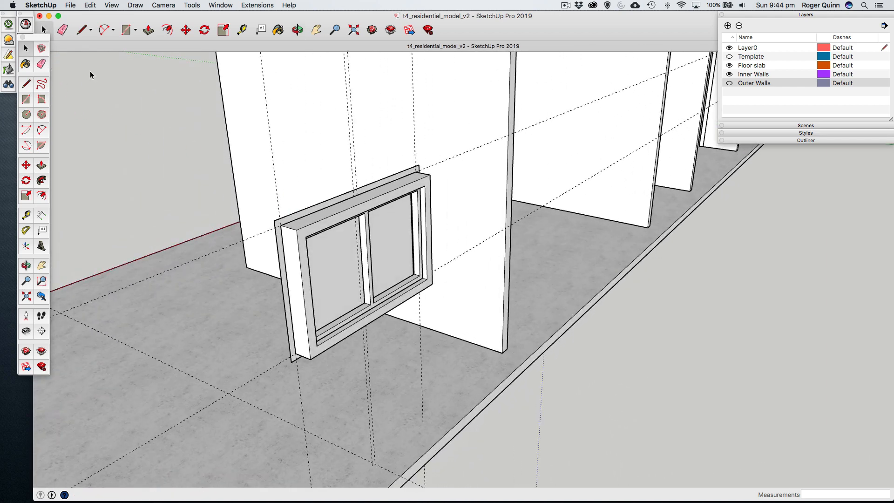
pyautogui.click(366, 259)
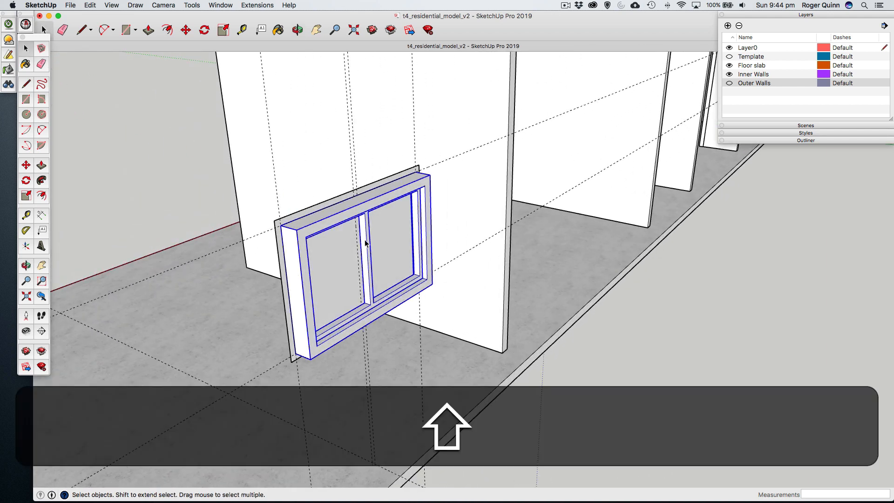
pyautogui.rightClick(365, 241)
pyautogui.click(385, 259)
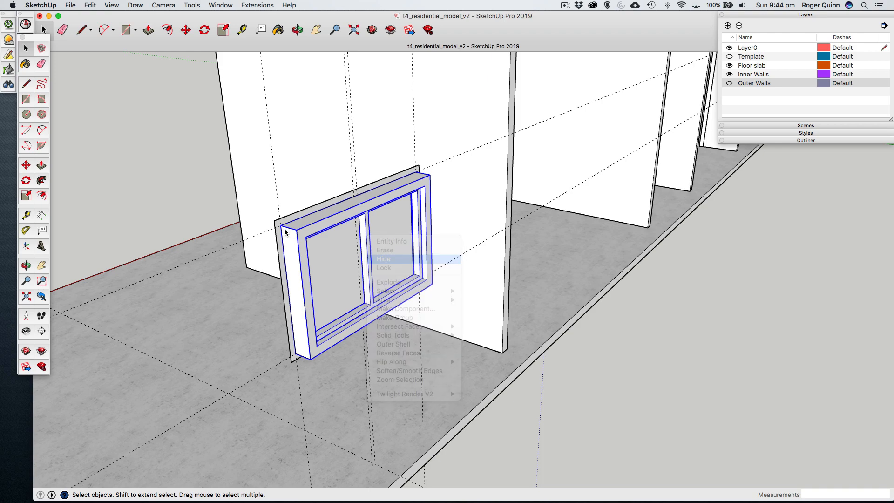
# - Delete the central face inside the innermost outline of the window surround
pyautogui.press('o')
pyautogui.moveTo(285, 231); pyautogui.dragTo(512, 261)
pyautogui.scroll(5, 652, 259)
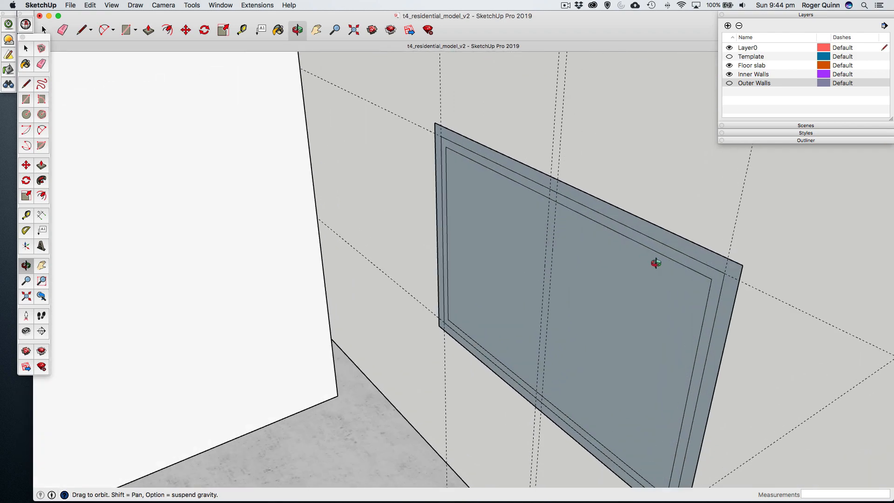
pyautogui.moveTo(656, 263); pyautogui.dragTo(557, 240)
pyautogui.press('h')
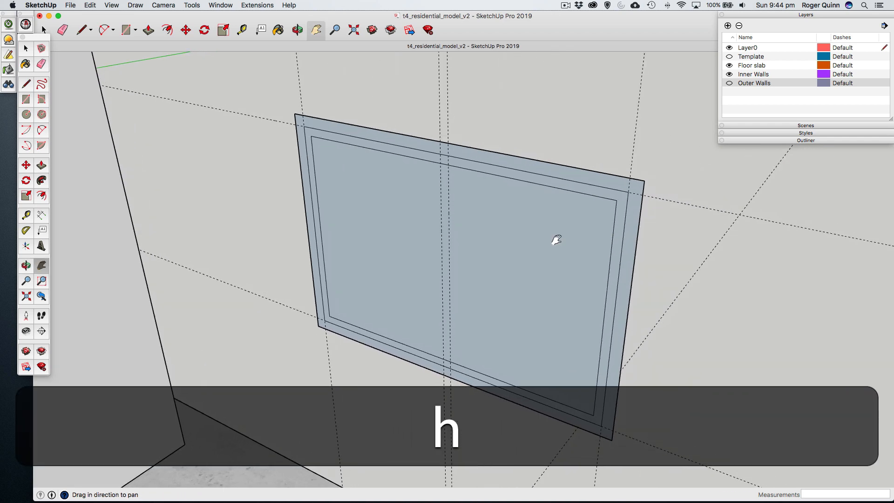
pyautogui.press('space')
pyautogui.click(365, 195)
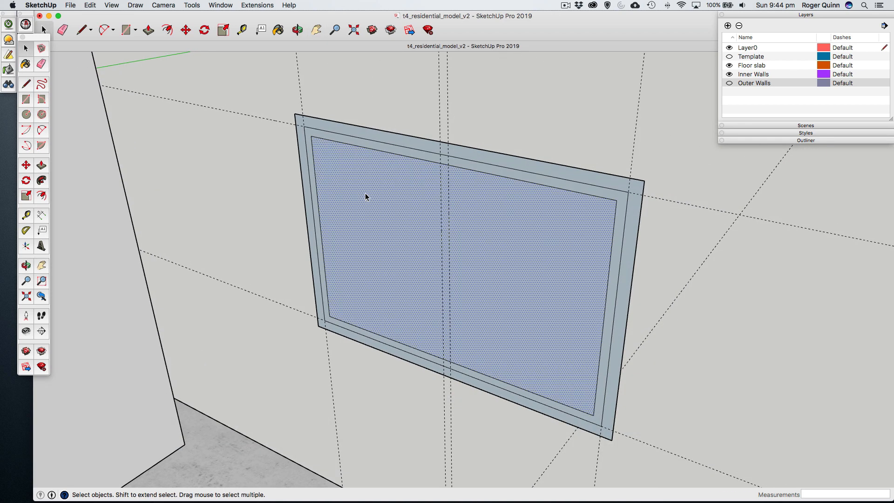
pyautogui.press('BackSpace')
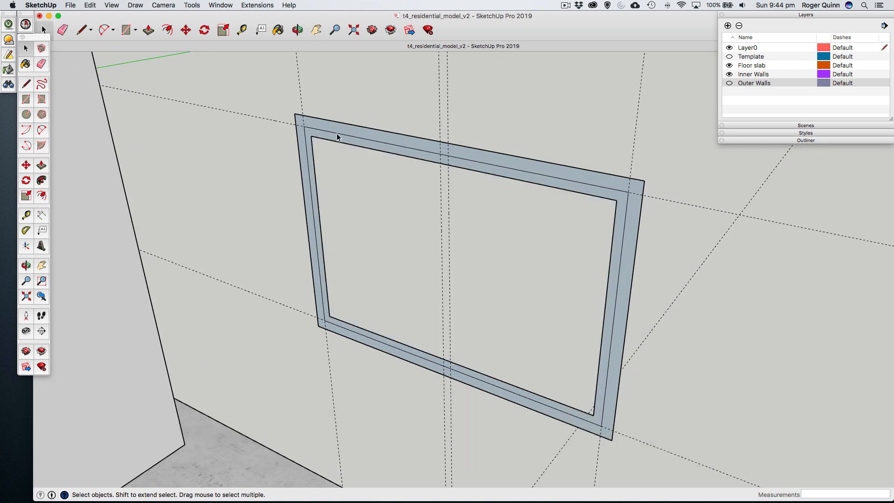
# - Delete the four leftover edges of the middle rectangle so the surround is one continuous face
pyautogui.click(338, 137)
pyautogui.click(355, 110)
pyautogui.click(344, 136)
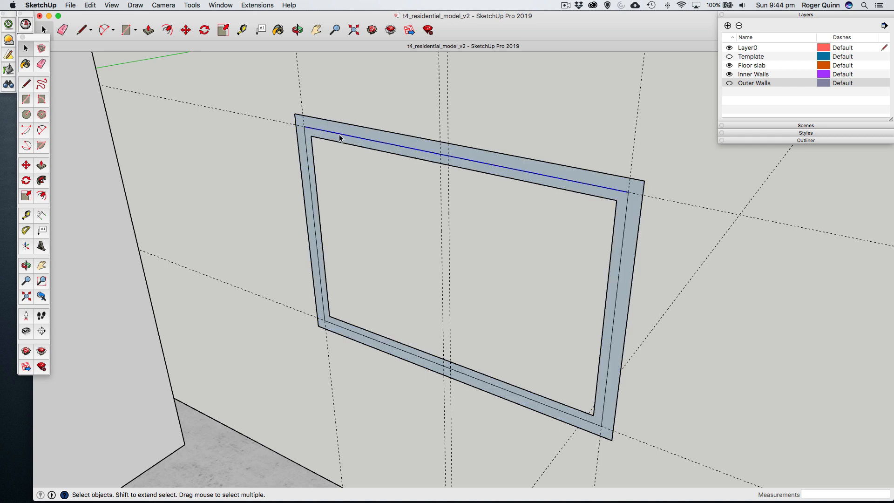
pyautogui.press('BackSpace')
pyautogui.click(307, 147)
pyautogui.press('BackSpace')
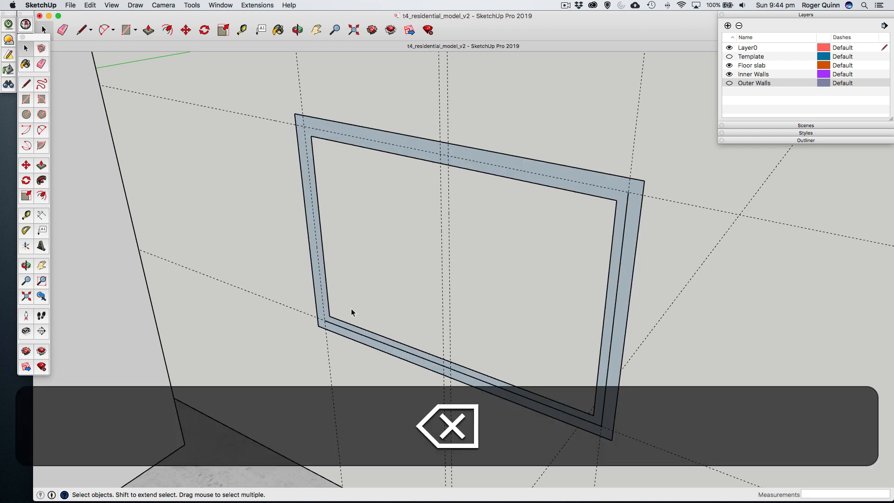
pyautogui.click(335, 323)
pyautogui.press('BackSpace')
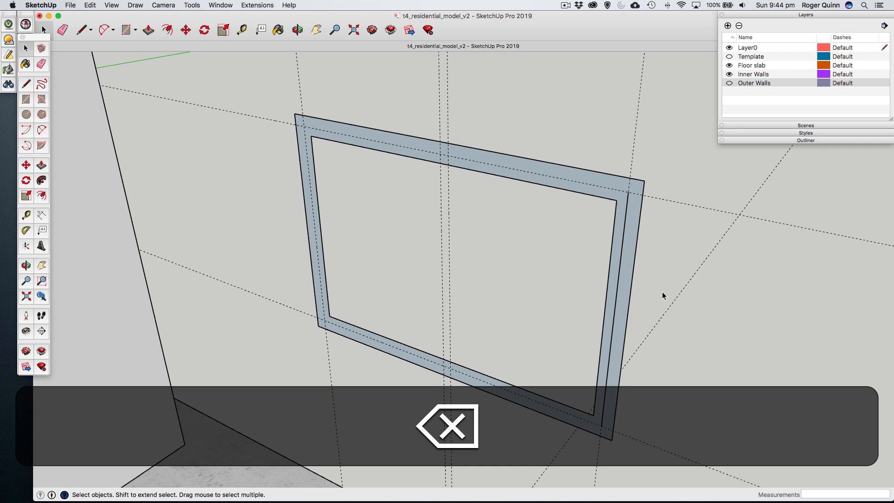
pyautogui.click(615, 309)
pyautogui.press('BackSpace')
# - Push/Pull the surround face 20 mm toward the room interior
pyautogui.click(42, 166)
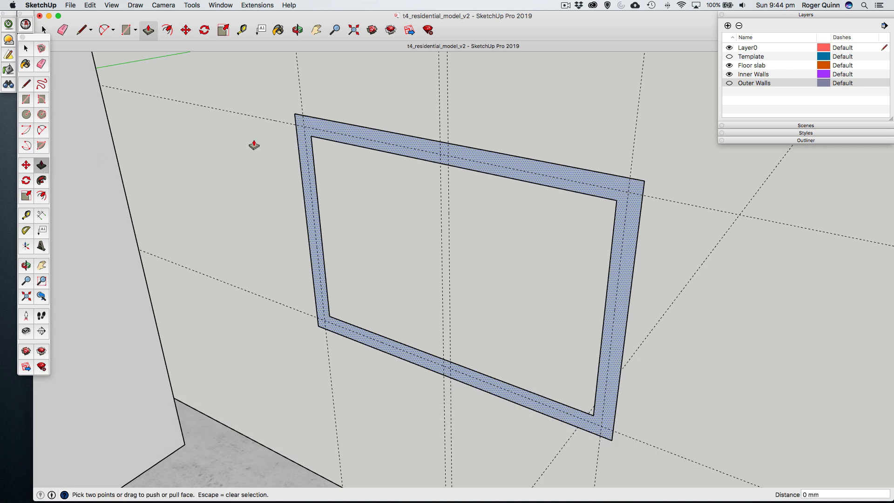
pyautogui.click(323, 131)
pyautogui.click(316, 131)
pyautogui.write('20')
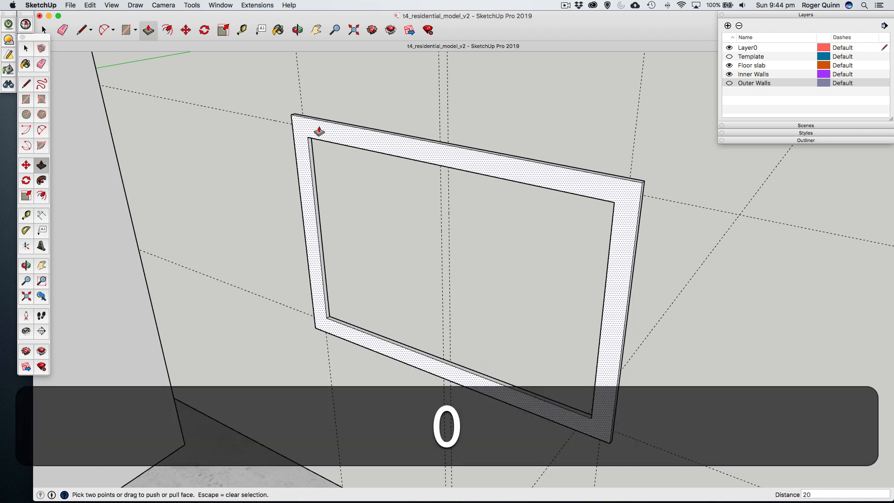
pyautogui.press('Return')
# - Select all connected geometry of the extruded surround and make it a group
pyautogui.press('o')
pyautogui.moveTo(339, 140); pyautogui.dragTo(256, 131)
pyautogui.click(30, 52)
pyautogui.click(338, 124)
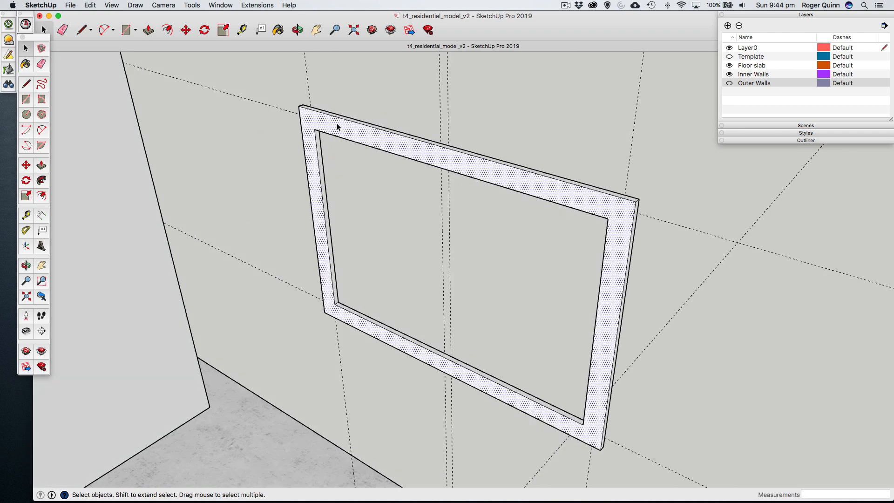
pyautogui.tripleClick(338, 124)
pyautogui.rightClick(335, 123)
pyautogui.click(366, 197)
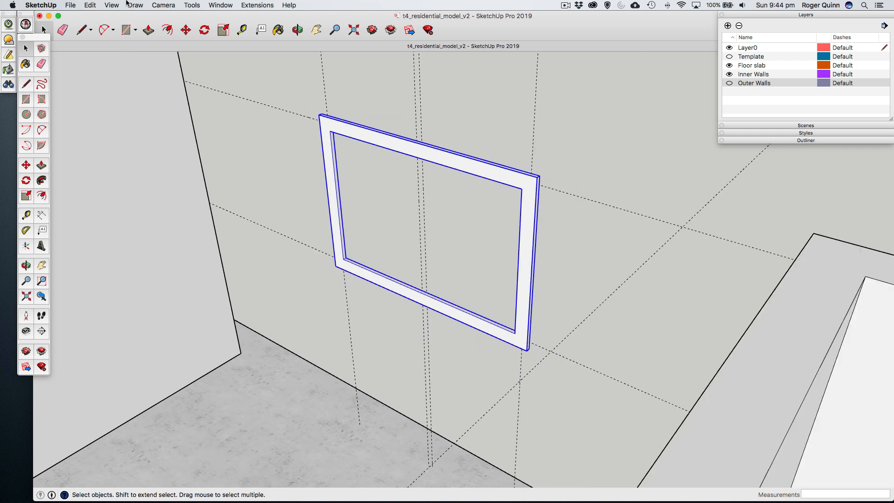
# - Unhide the window's frame and sash groups and clear the selection
pyautogui.click(71, 5)
pyautogui.moveTo(89, 4)
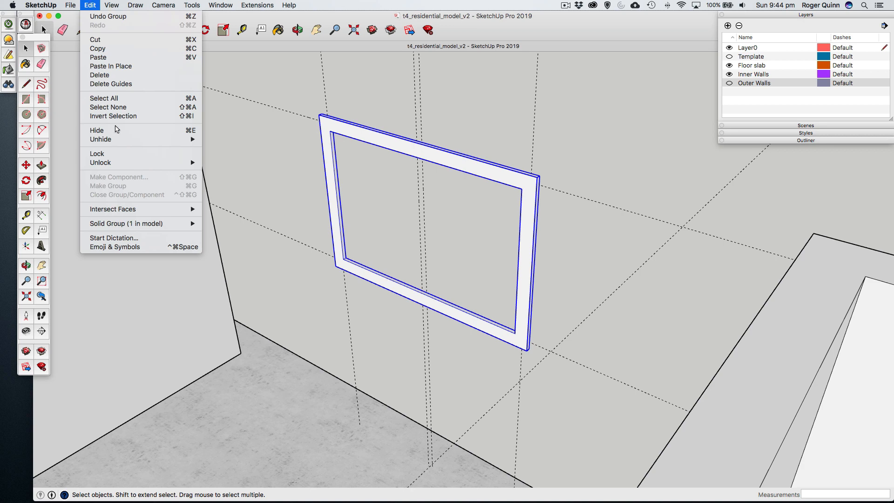
pyautogui.moveTo(118, 141)
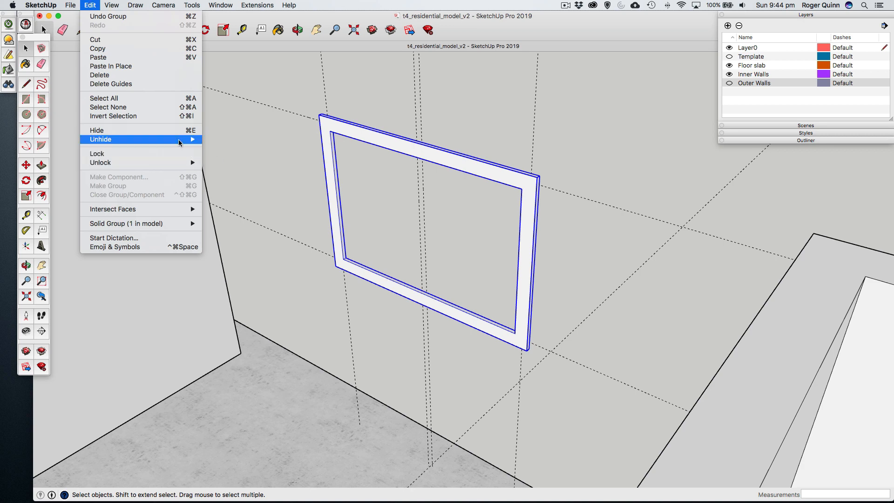
pyautogui.click(223, 158)
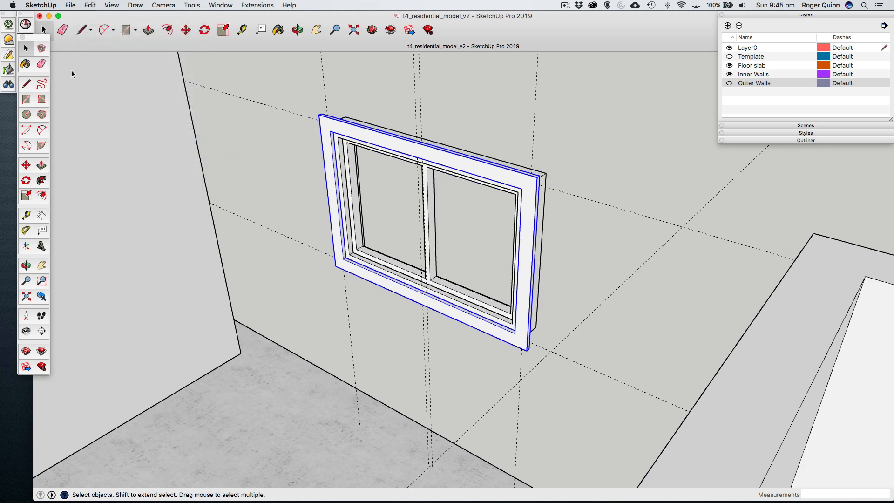
pyautogui.click(454, 111)
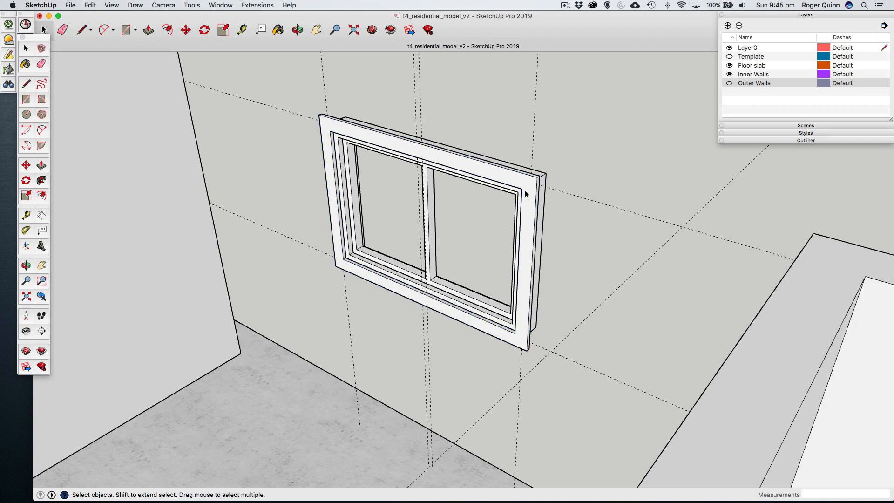
# - Inspect how the surround, frame and sash groups fit together from the interior side
pyautogui.press('o')
pyautogui.moveTo(535, 184); pyautogui.dragTo(633, 204)
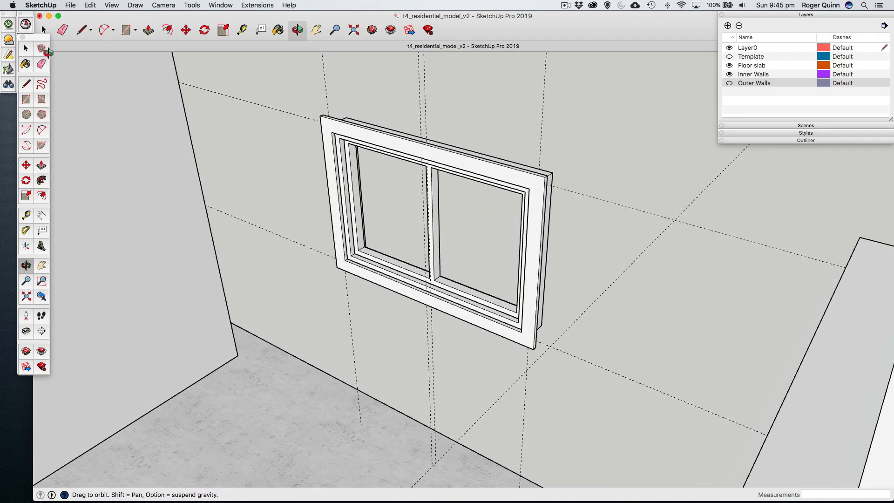
pyautogui.click(26, 48)
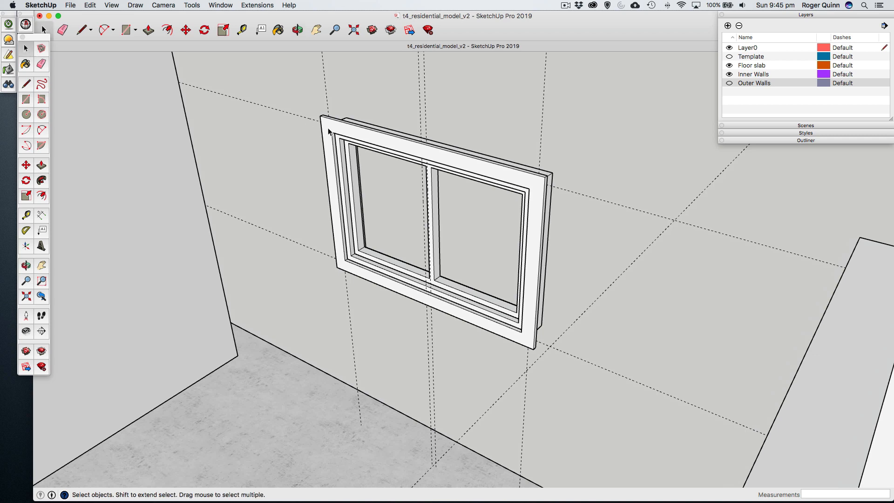
pyautogui.click(329, 132)
pyautogui.click(468, 126)
pyautogui.scroll(5, 459, 154)
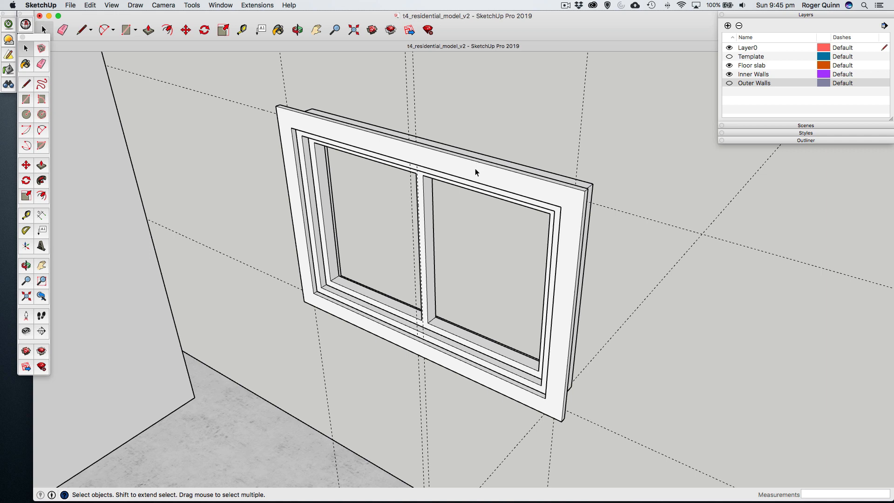
pyautogui.scroll(4, 338, 296)
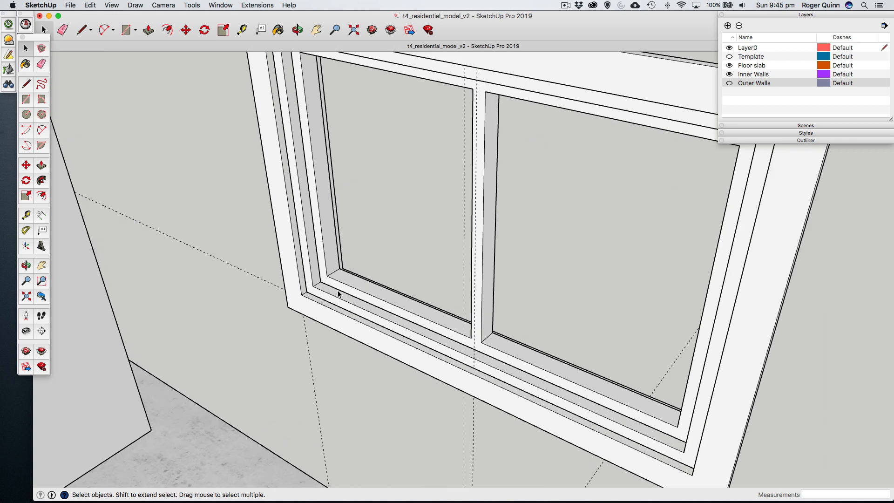
# - Start making one component from the sash, frame and surround groups, with the definition name Window 1
pyautogui.click(338, 281)
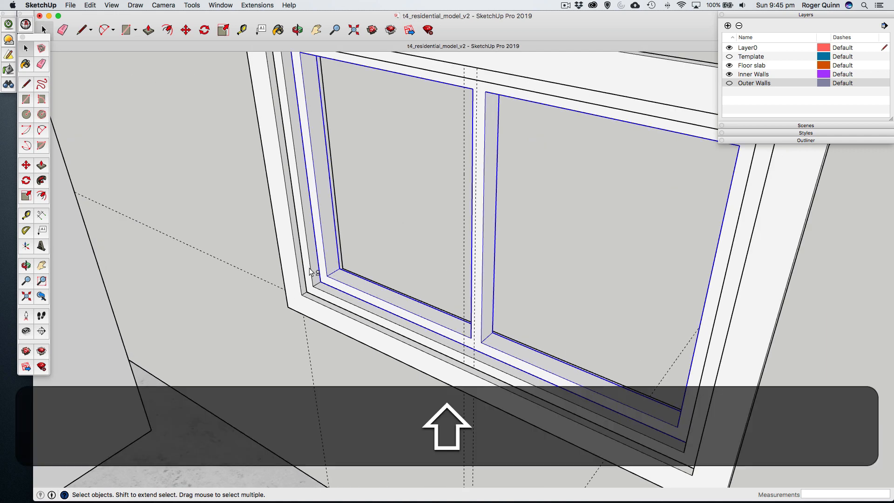
pyautogui.keyDown('shift'); pyautogui.click(313, 272); pyautogui.keyUp('shift')
pyautogui.scroll(-5, 289, 259)
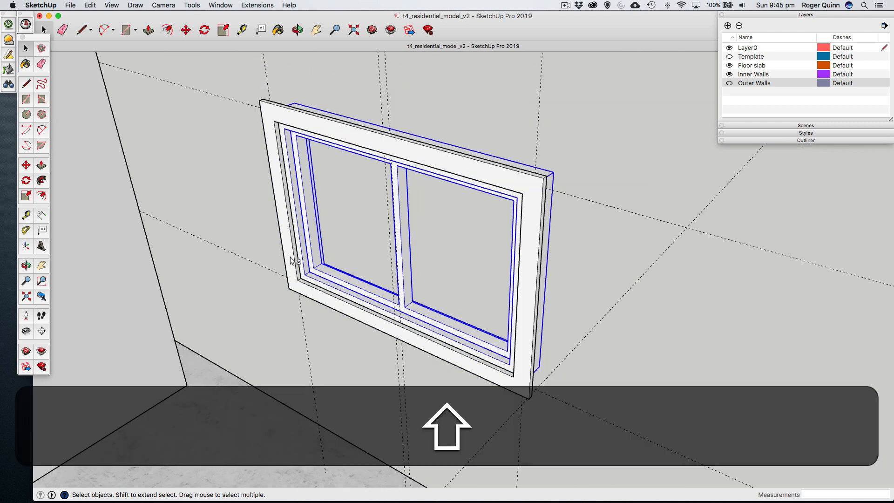
pyautogui.keyDown('shift'); pyautogui.click(293, 260); pyautogui.keyUp('shift')
pyautogui.rightClick(334, 134)
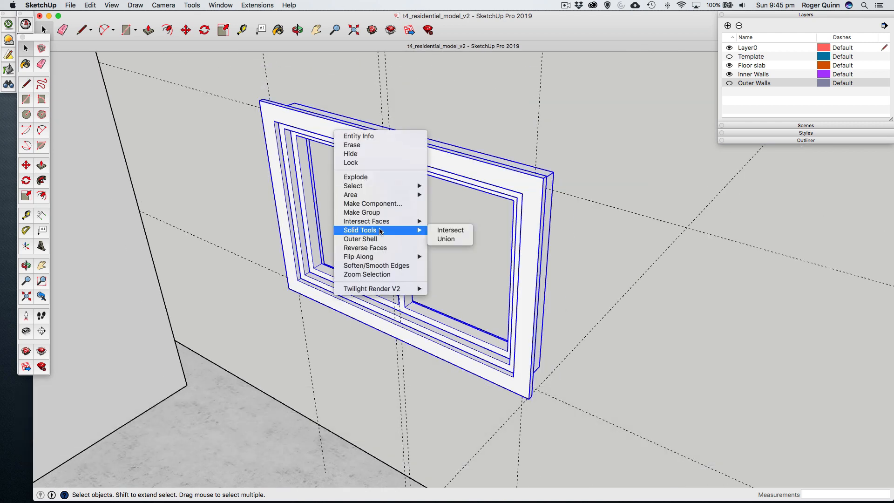
pyautogui.click(370, 204)
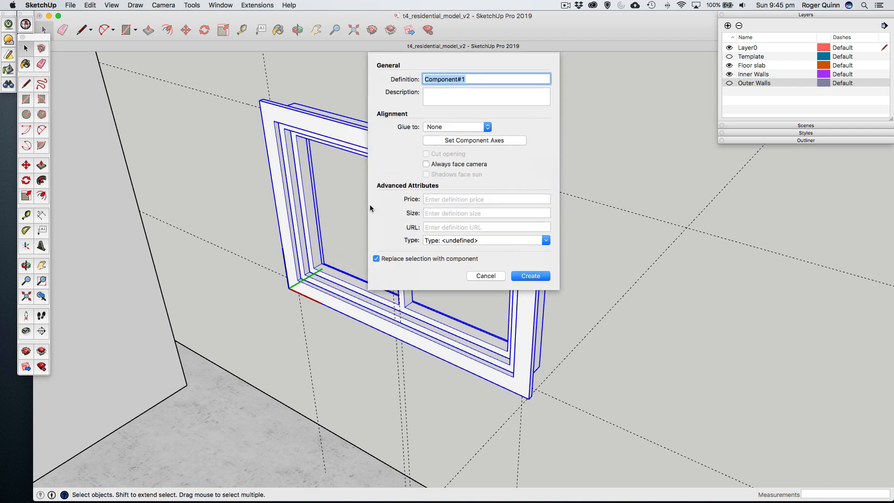
pyautogui.write('Window 1')
# - Fill in the component's description as "1200 x 800 window" and its size as "1200 x 800"
pyautogui.click(439, 97)
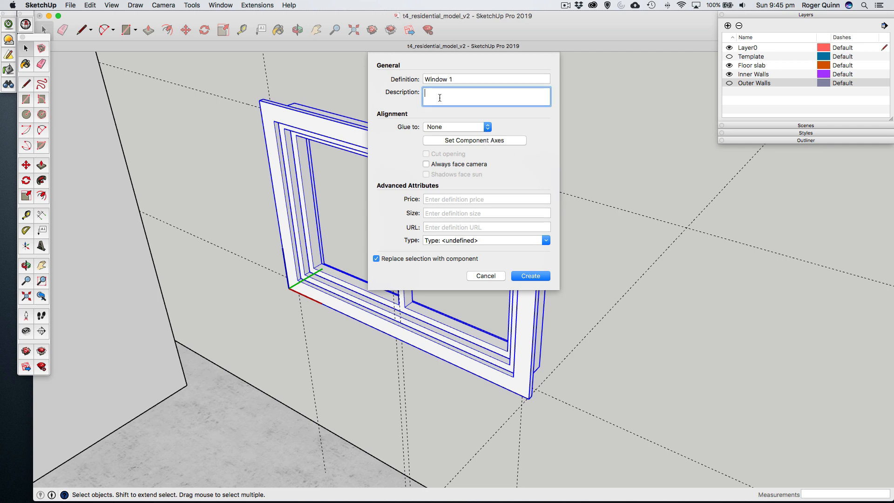
pyautogui.write('120 x 800 w')
pyautogui.write('indow')
pyautogui.click(431, 215)
pyautogui.write('1')
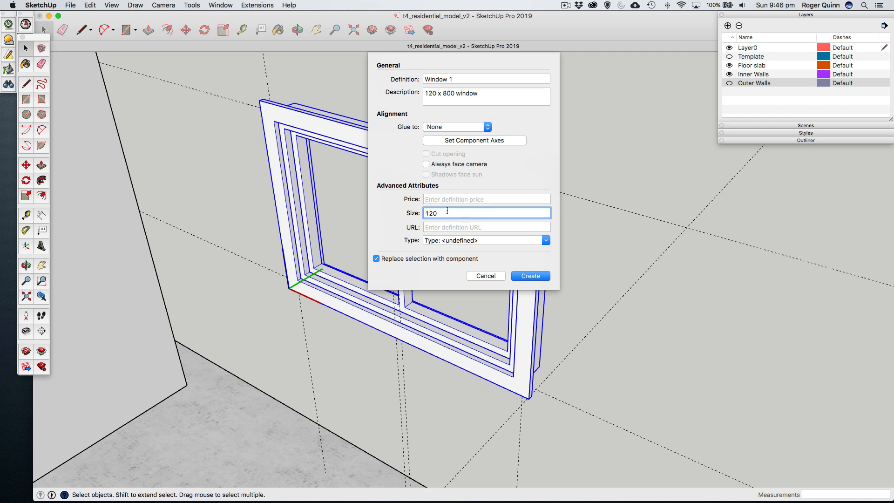
pyautogui.click(437, 93)
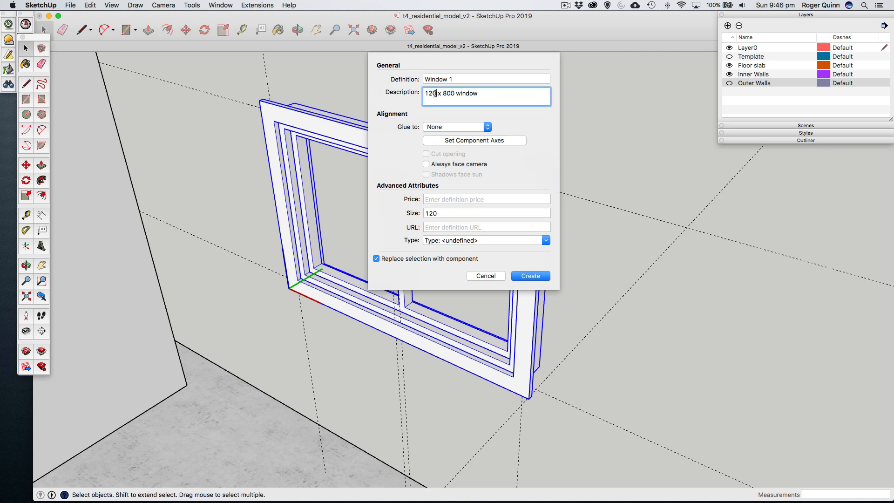
pyautogui.write('0')
pyautogui.click(442, 214)
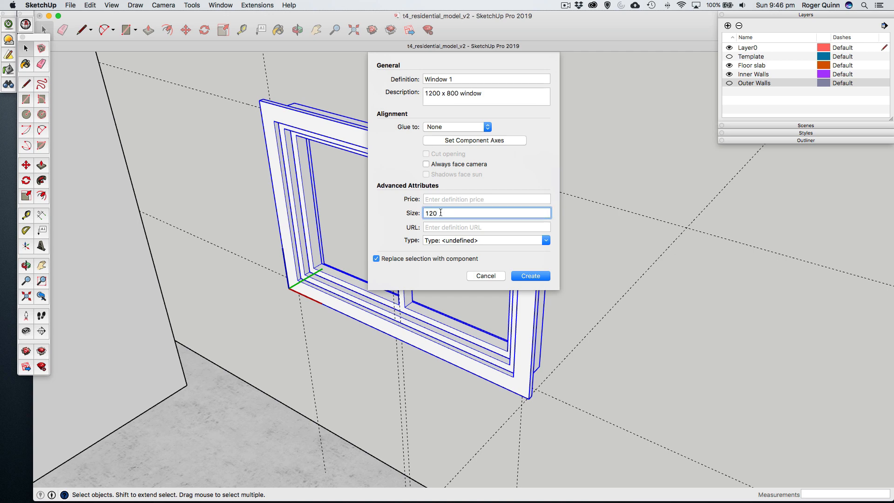
pyautogui.write('0 x 800')
# - Create the window component with the price left blank, replacing the selected groups, and clear the selection
pyautogui.click(436, 200)
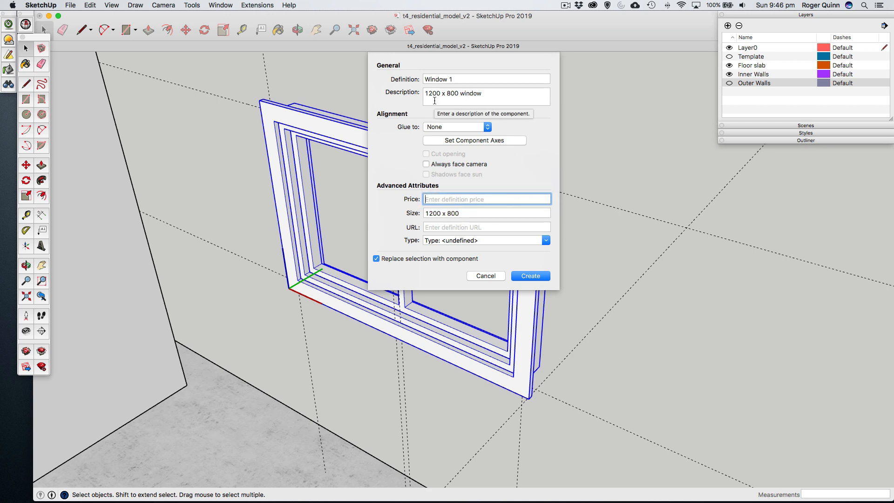
pyautogui.click(531, 276)
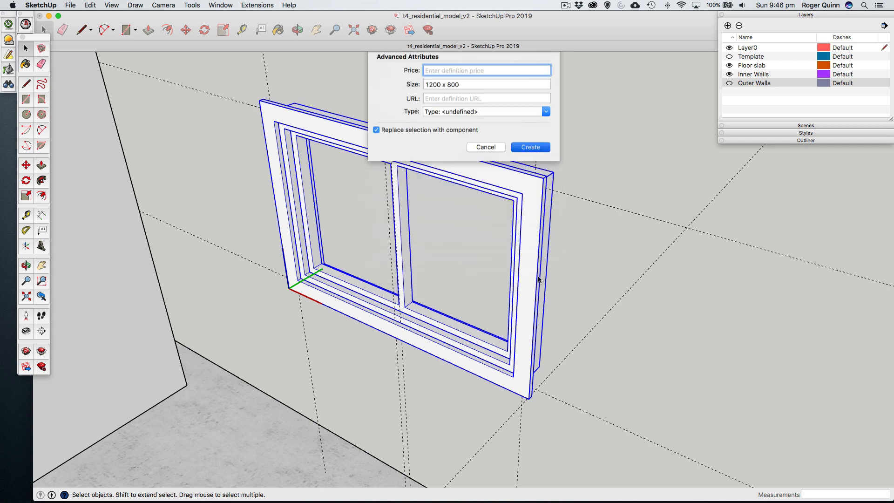
pyautogui.click(450, 96)
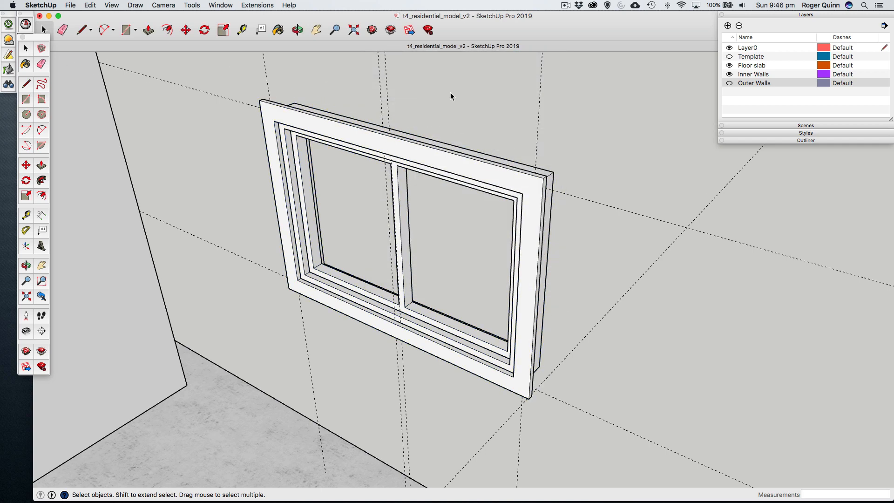
# - Turn on the Outer Walls layer and inspect how the window sits in its wall opening from the exterior side
pyautogui.click(729, 83)
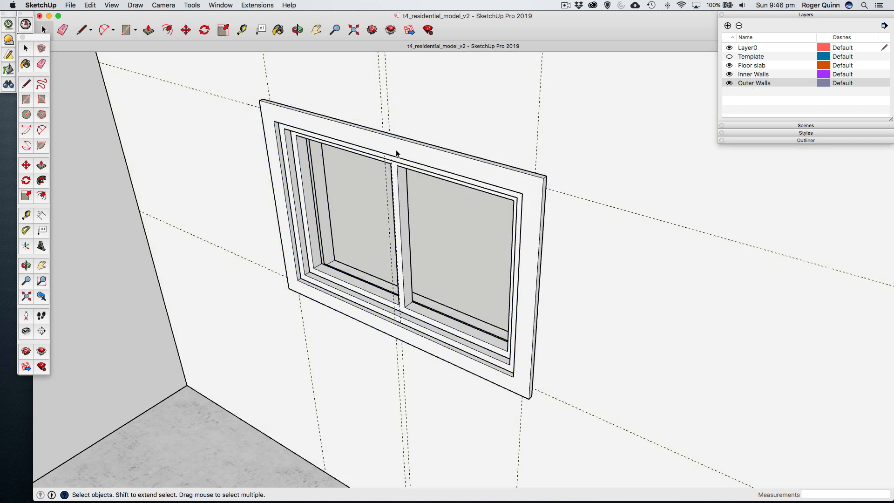
pyautogui.scroll(-3, 397, 153)
pyautogui.moveTo(382, 174); pyautogui.dragTo(401, 168, button='middle')
pyautogui.scroll(-3, 514, 149)
pyautogui.scroll(10, 593, 186)
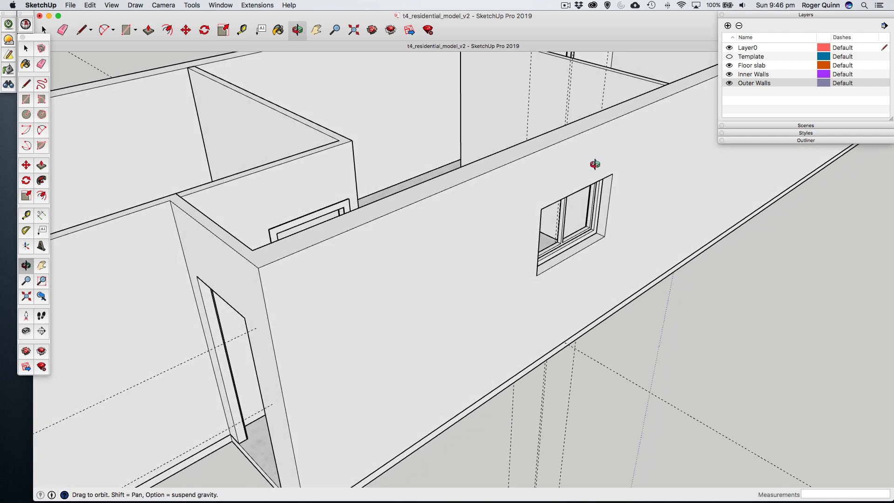
pyautogui.scroll(-10, 606, 177)
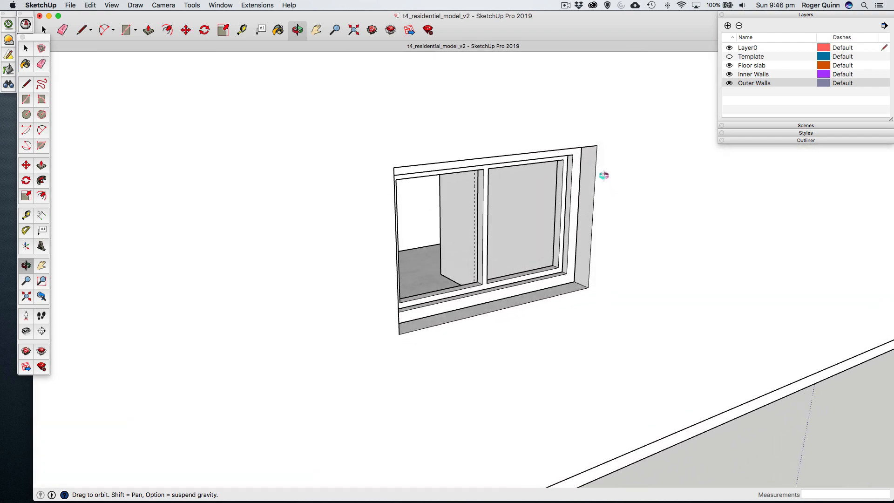
pyautogui.scroll(10, 605, 176)
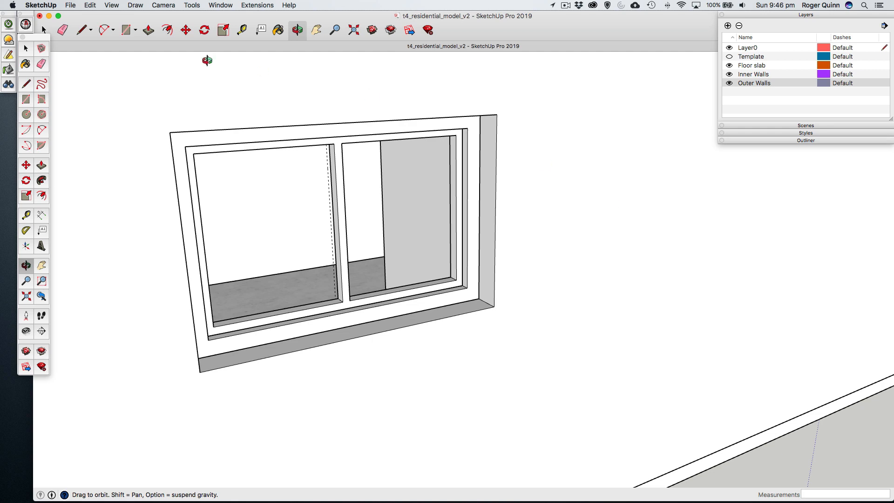
pyautogui.click(31, 51)
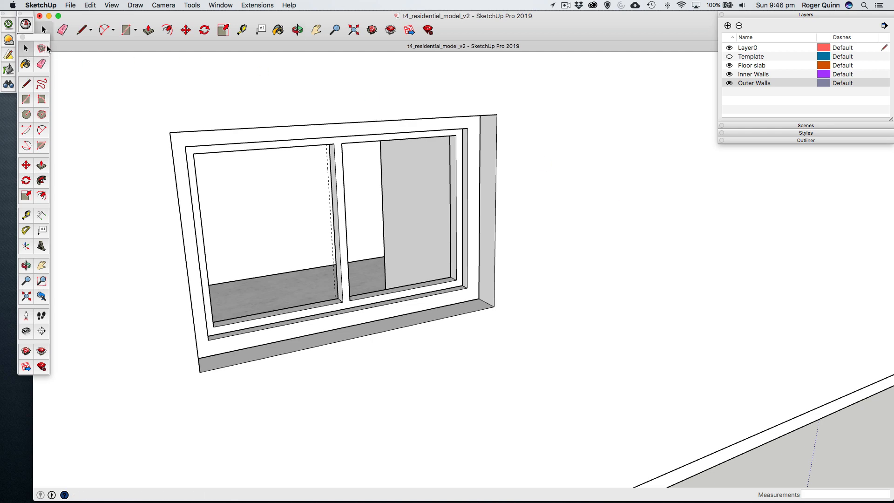